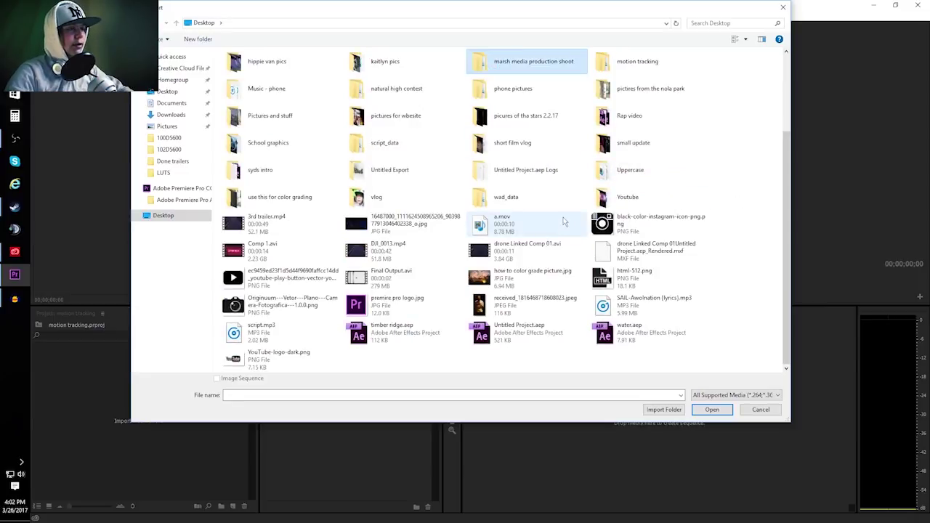
Import DSC_0033.MOV from the desktop's motion tracking folder and create a new sequence from it.
scroll(731, 166, up, 4)
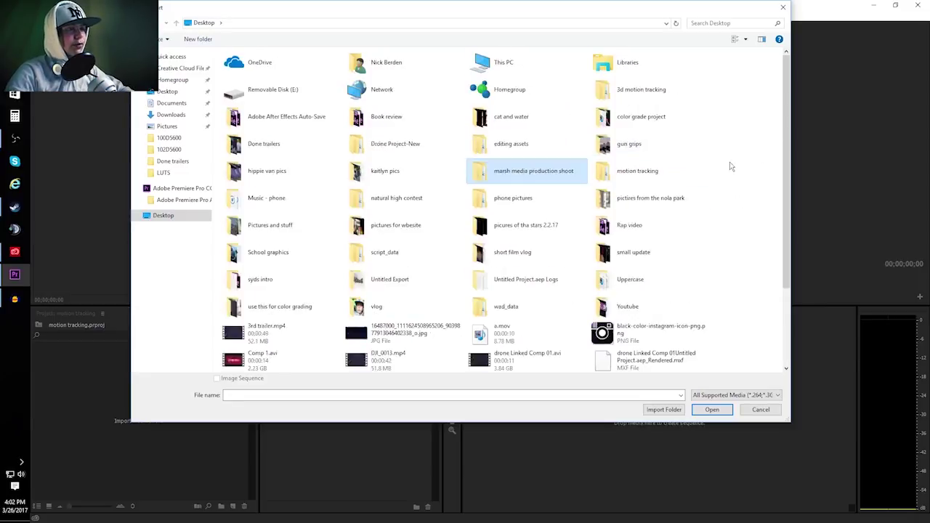
double_click(663, 169)
double_click(288, 77)
double_click(259, 65)
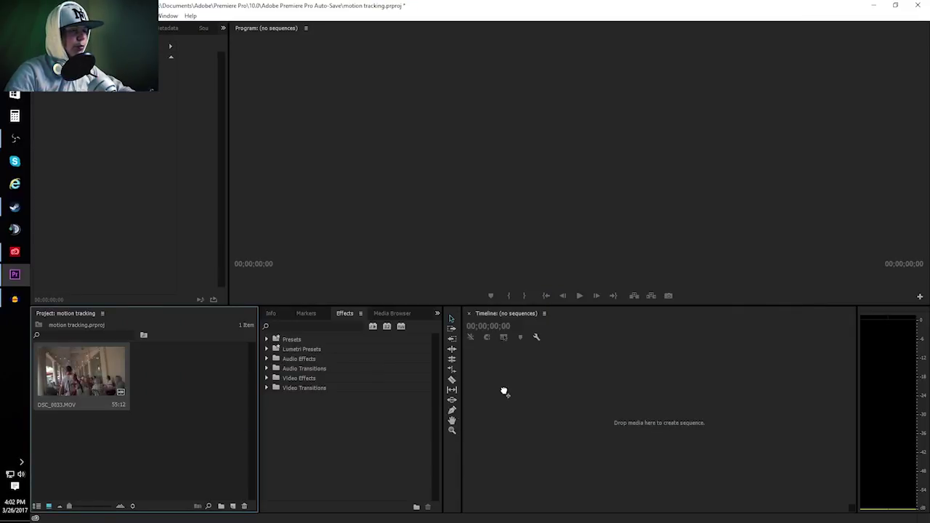
drag(502, 393, 612, 423)
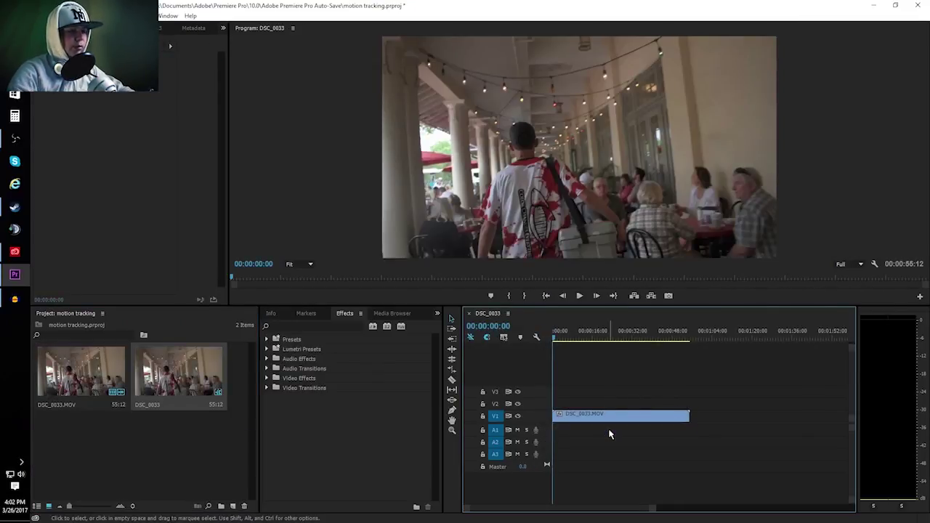
Trim the DSC_0033 clip to a 5:43 section and close the gap before it at the sequence start.
click(520, 135)
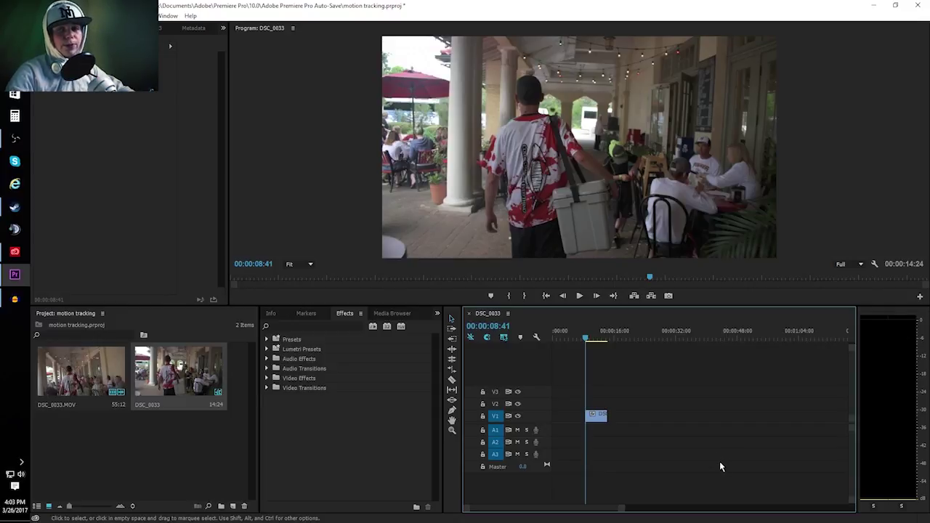
drag(622, 507, 597, 512)
click(597, 420)
key(Delete)
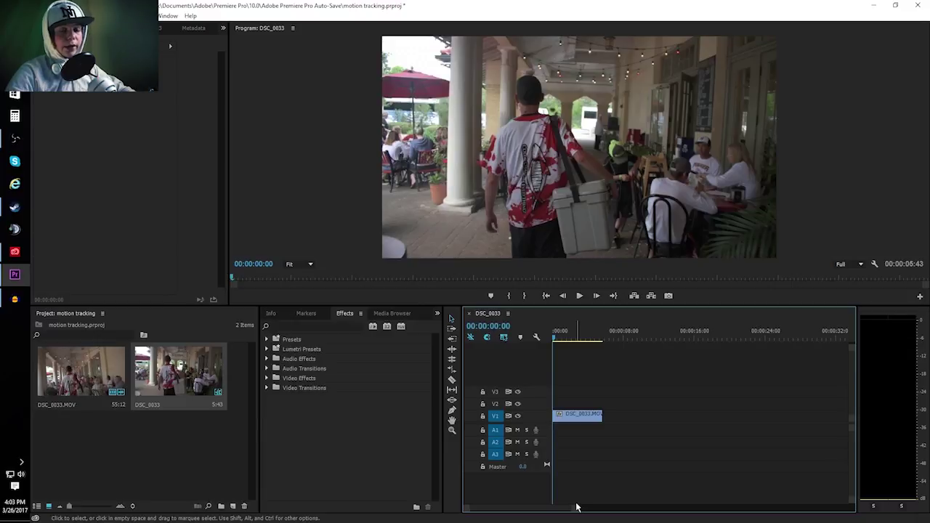
Apply the Cinematic LUT from the desktop as the clip's Input LUT in Lumetri Color.
drag(574, 507, 563, 511)
click(168, 15)
click(187, 240)
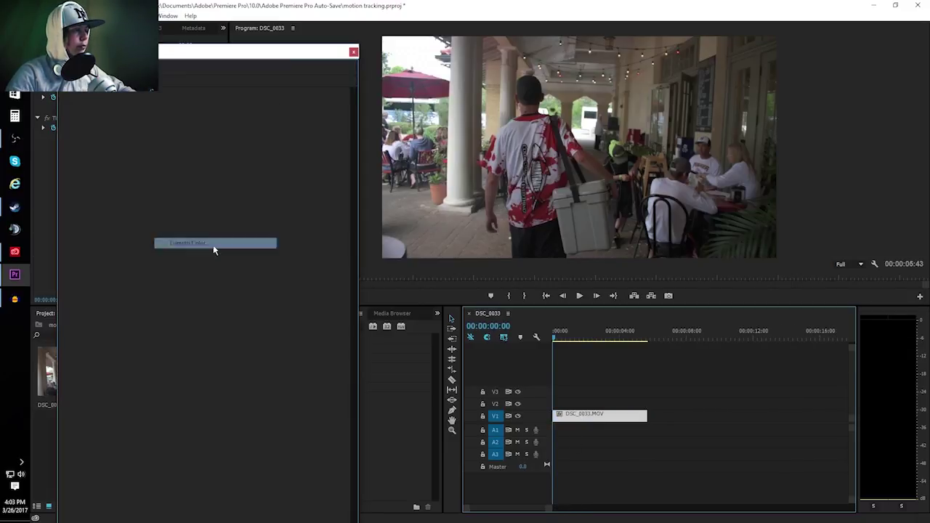
click(153, 112)
click(138, 128)
click(167, 183)
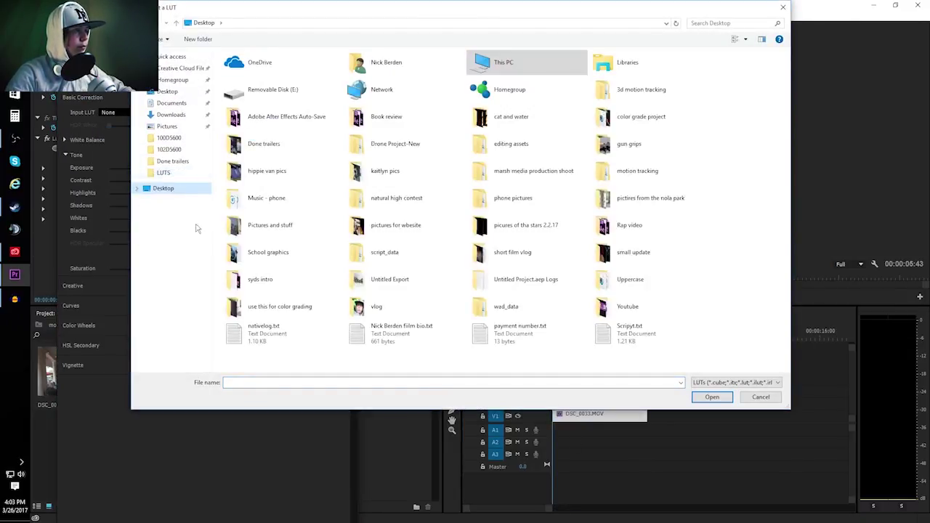
double_click(503, 146)
Grade the clip with Exposure 0.8, Contrast 52, Highlights -28.7 and Whites -11.7, plus Faded Film 22.2, Sharpen 100 and Vibrance 12.1.
drag(216, 167, 272, 181)
drag(217, 192, 204, 218)
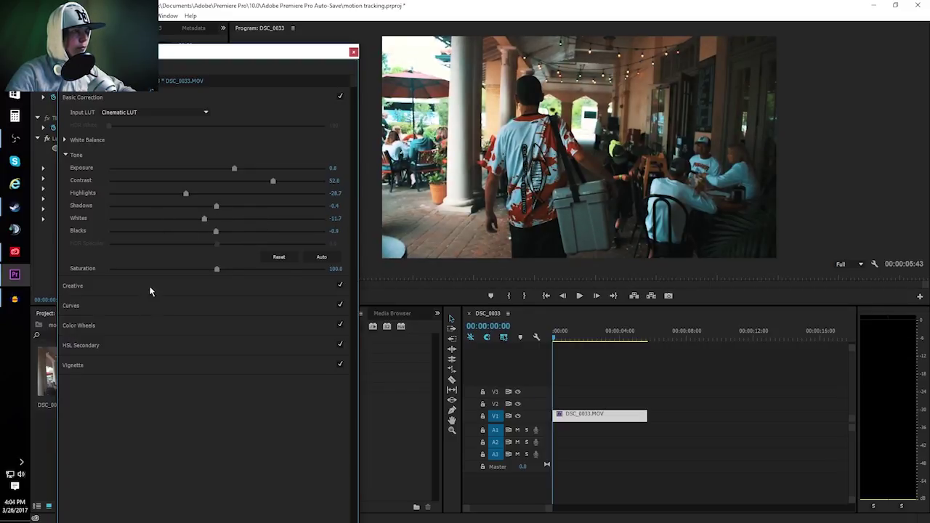
click(73, 285)
drag(109, 317, 156, 317)
drag(217, 330, 356, 325)
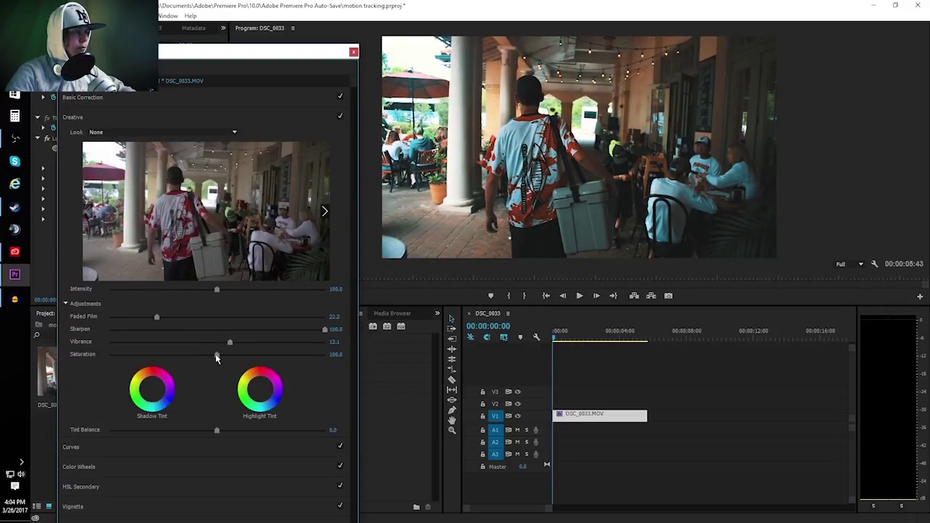
click(353, 52)
Slow the DSC_0033 clip to 50% speed and play the result.
right_click(600, 414)
click(643, 355)
text(50)
key(Return)
key(space)
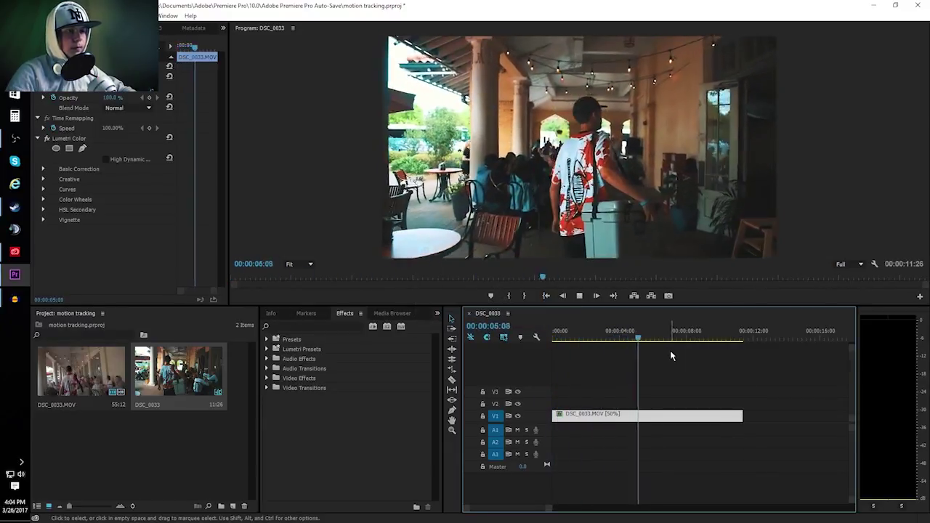
Add default transitions to the start and end of the DSC_0033 clip.
right_click(740, 419)
key(Escape)
key(Home)
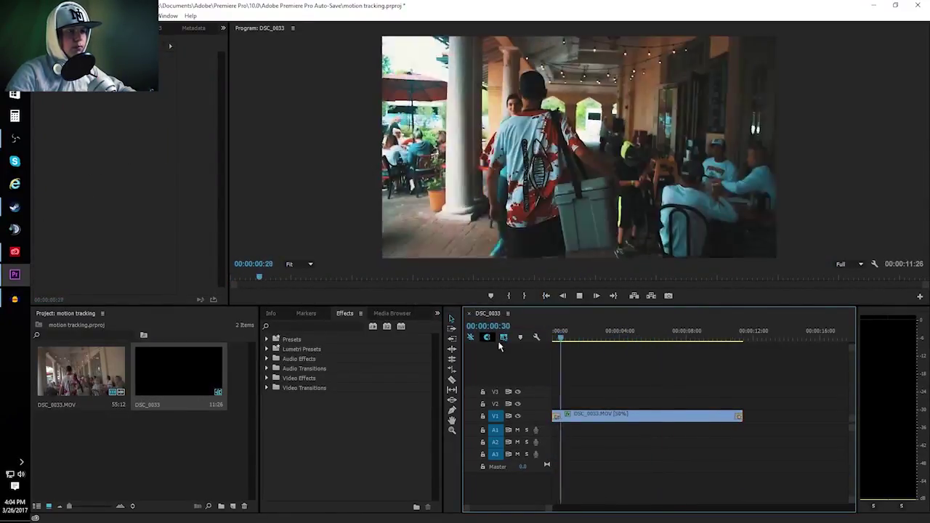
Play and scrub through the graded slow-motion clip to review its camera movement and the opening fade.
key(space)
key(minus)
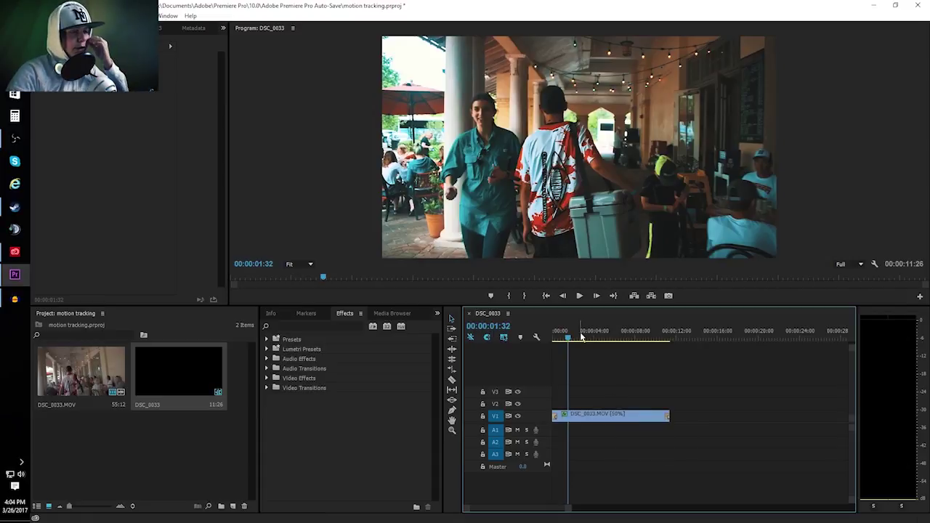
key(Home)
key(space)
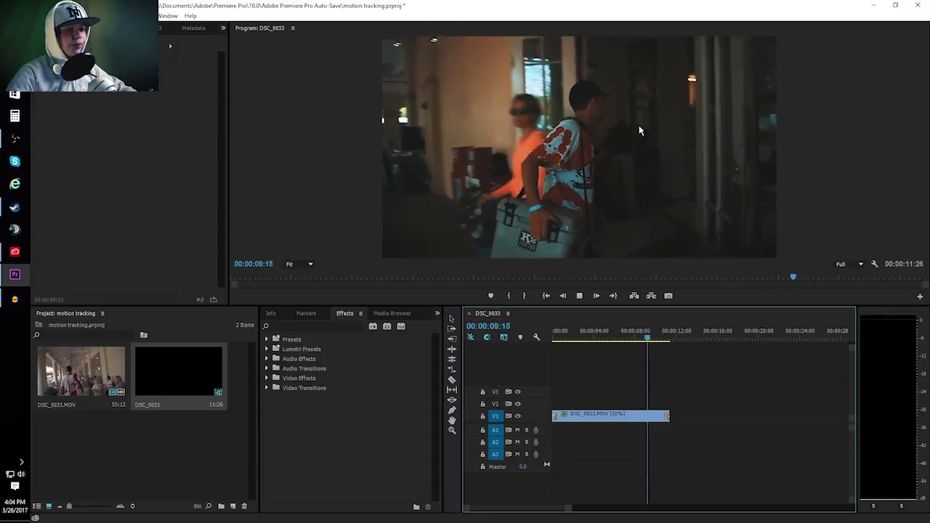
drag(662, 337, 600, 337)
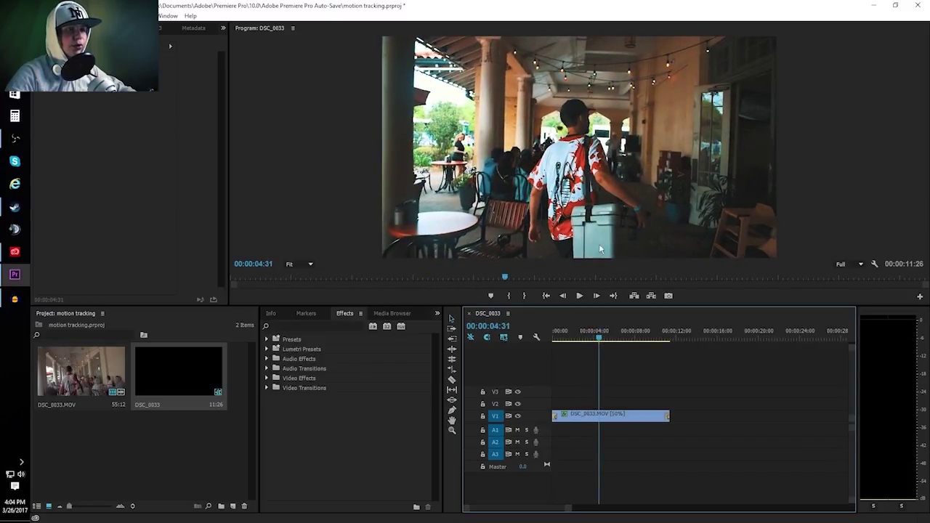
click(573, 336)
key(space)
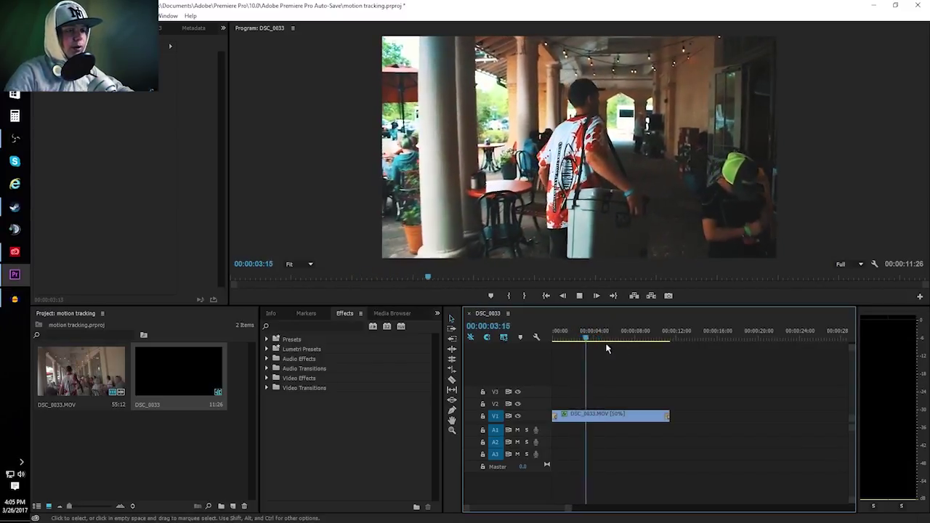
drag(597, 336, 536, 333)
key(space)
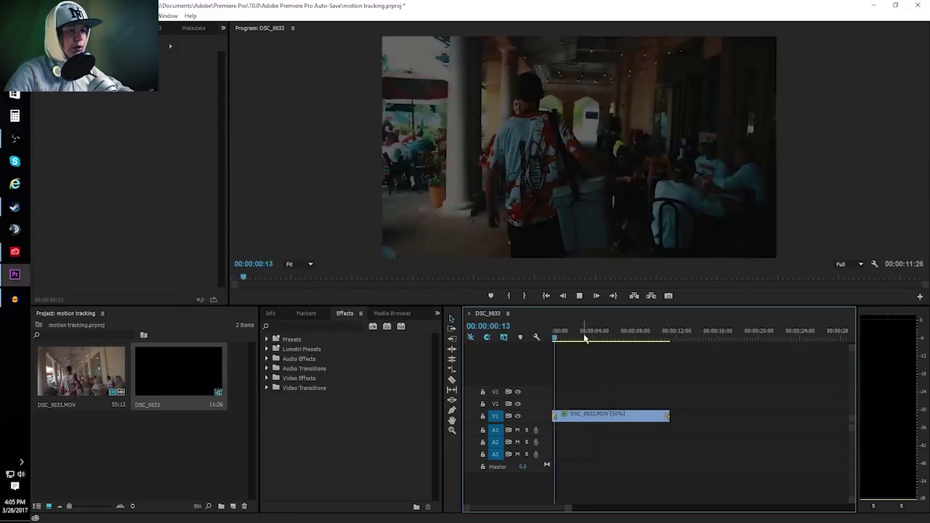
key(space)
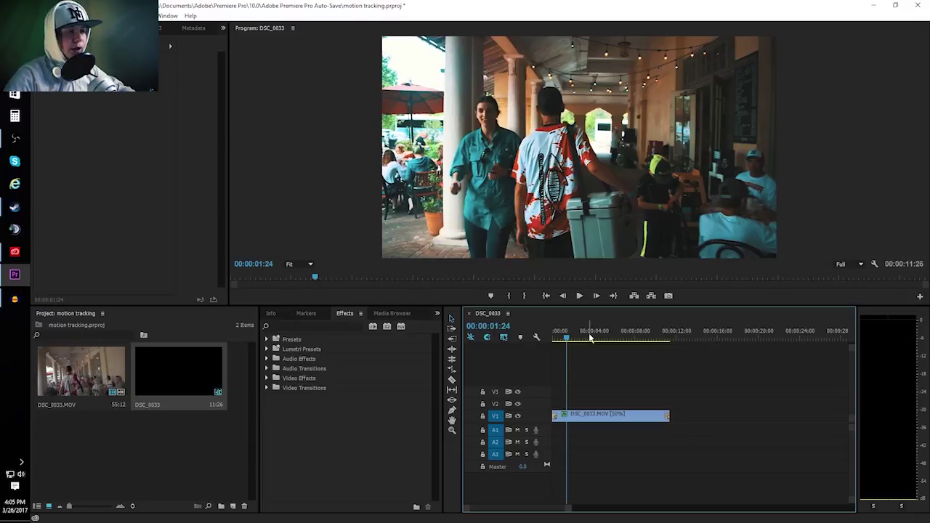
key(space)
drag(559, 336, 540, 336)
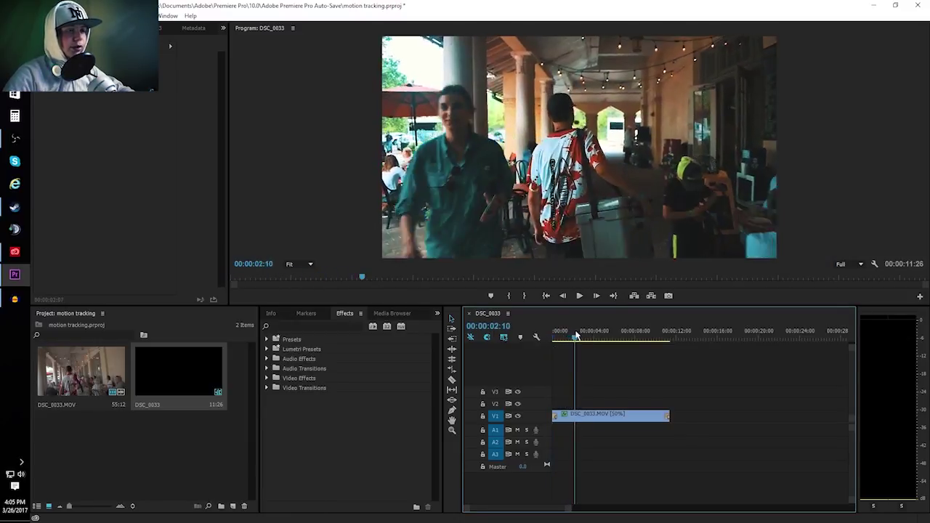
Replace the DSC_0033 clip with an After Effects composition and save the project as Marsh Media motion in Done trailers.
right_click(609, 414)
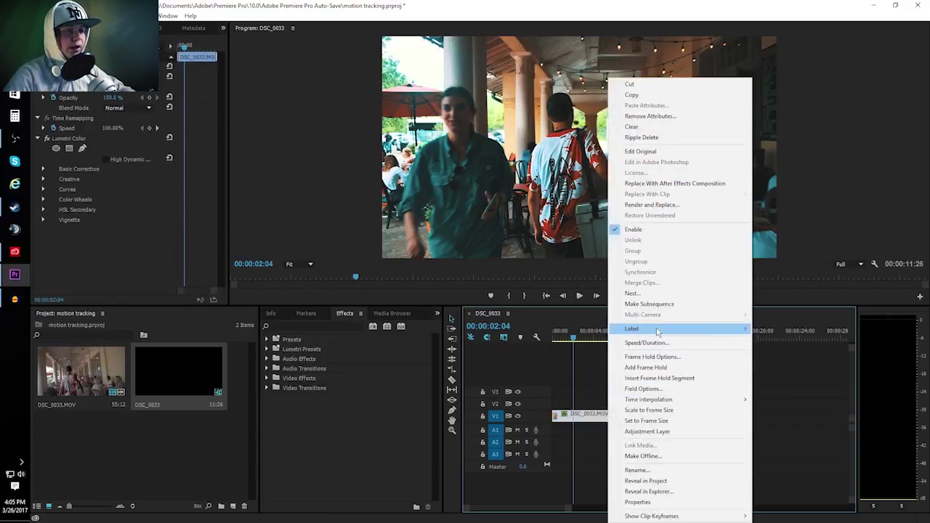
right_click(582, 419)
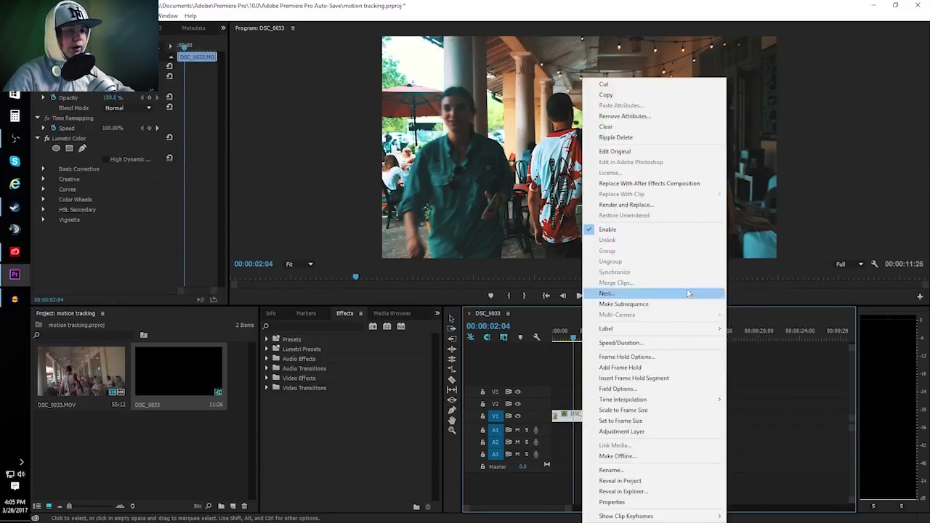
click(621, 184)
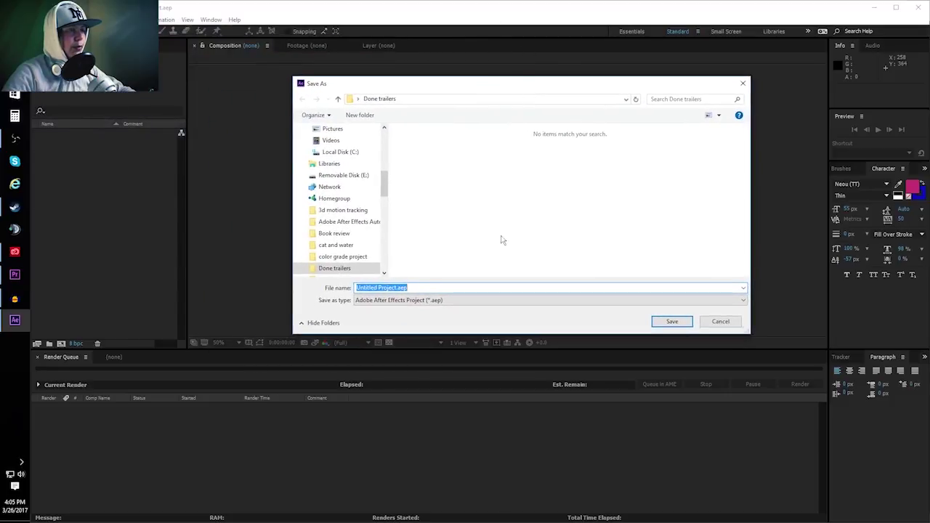
key(End)
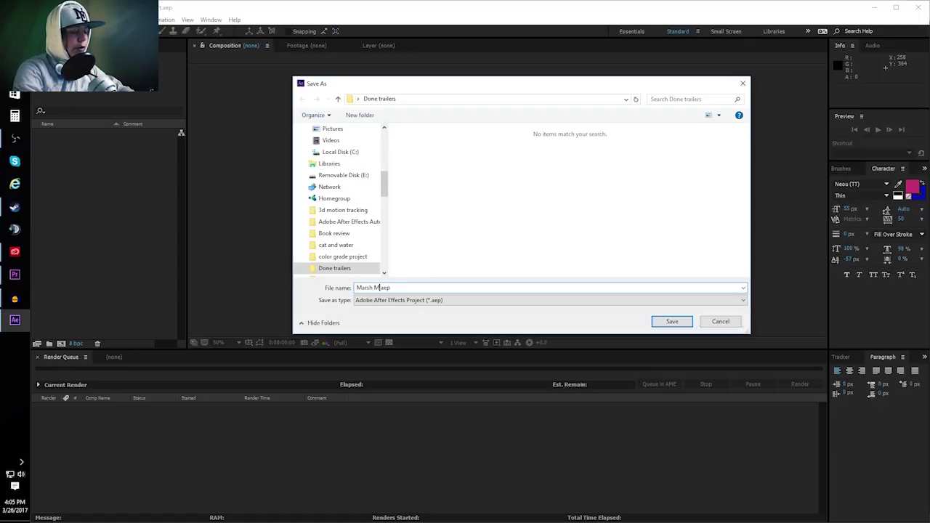
text(ion)
key(Return)
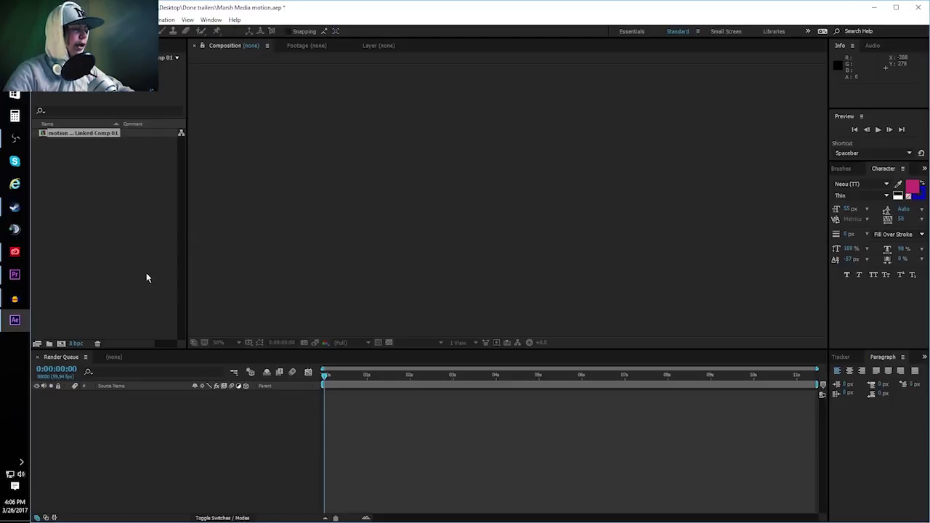
Play and scrub through the linked composition to examine the footage for motion tracking.
mouse_move(325, 374)
mouse_down()
mouse_move(354, 368)
mouse_move(315, 369)
mouse_up()
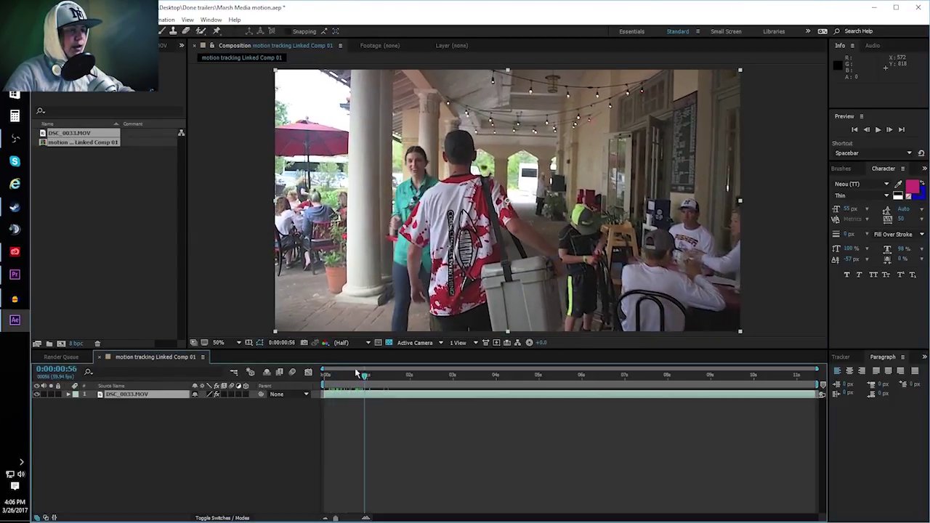
key(space)
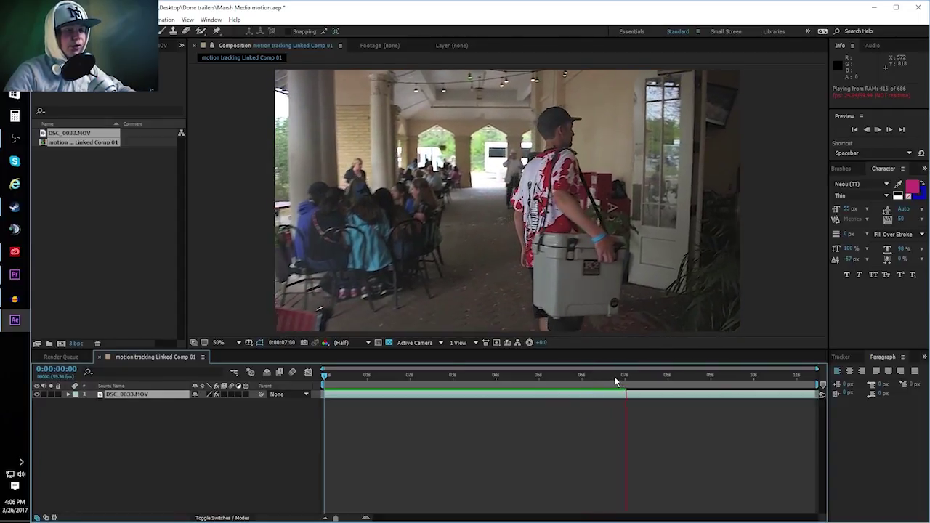
drag(632, 379, 337, 377)
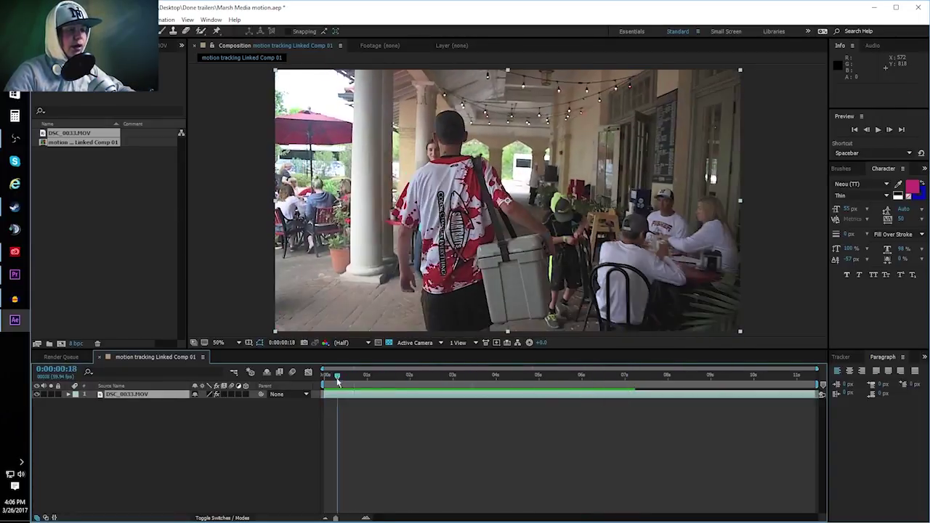
key(space)
drag(654, 380, 673, 379)
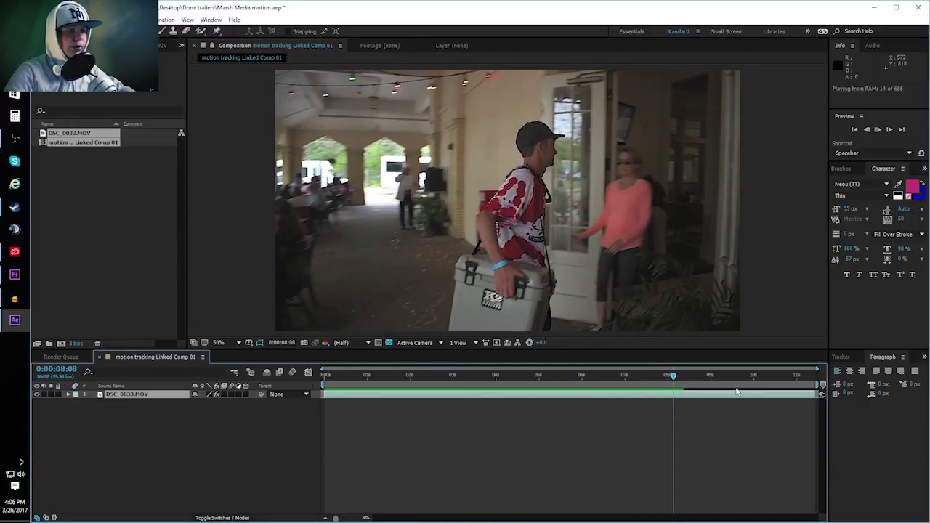
key(space)
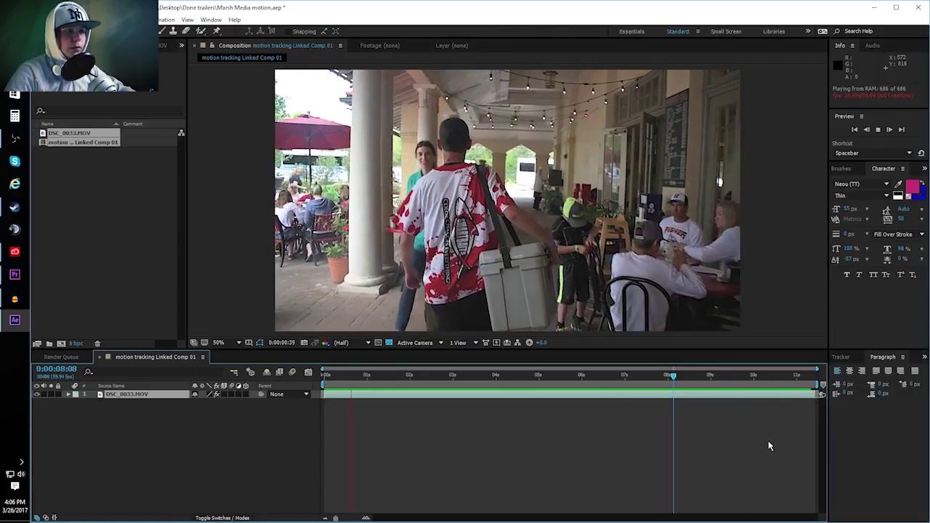
key(space)
drag(401, 386, 311, 427)
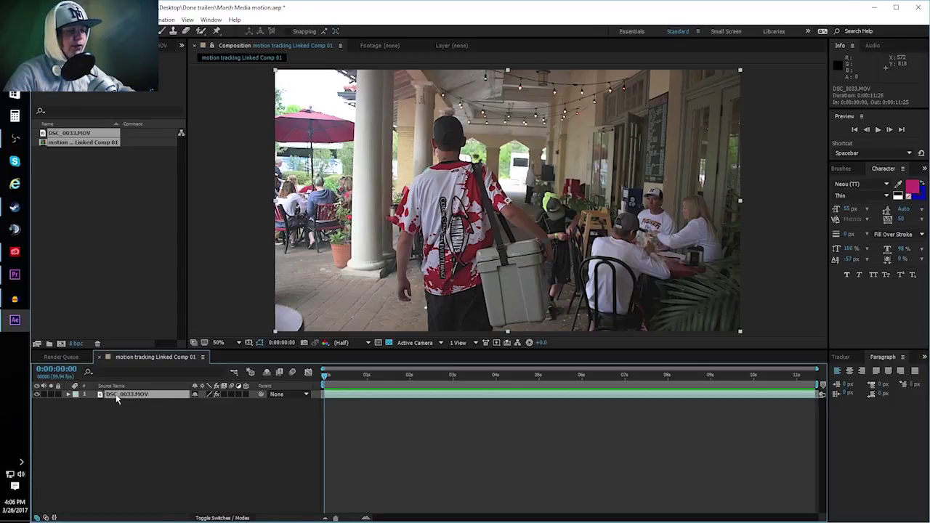
key(space)
drag(417, 393, 387, 392)
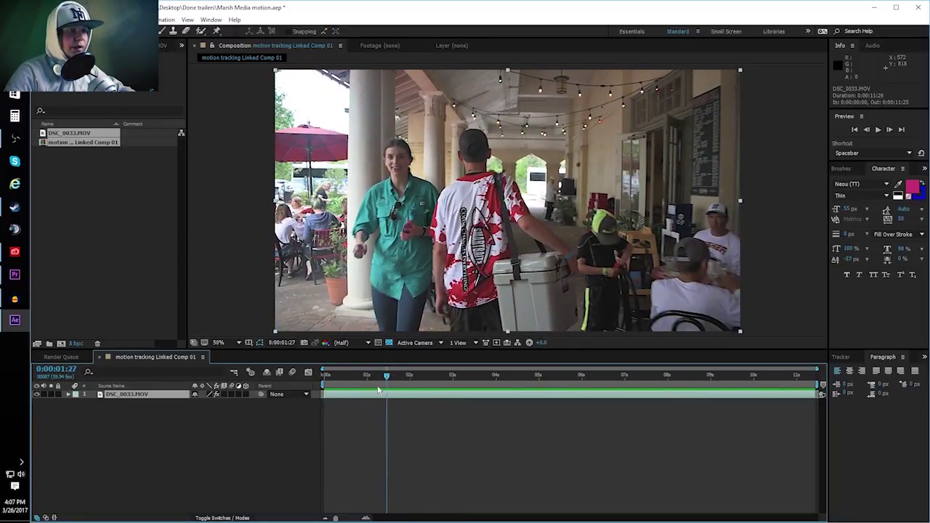
scroll(455, 159, down, 1)
scroll(455, 158, up, 1)
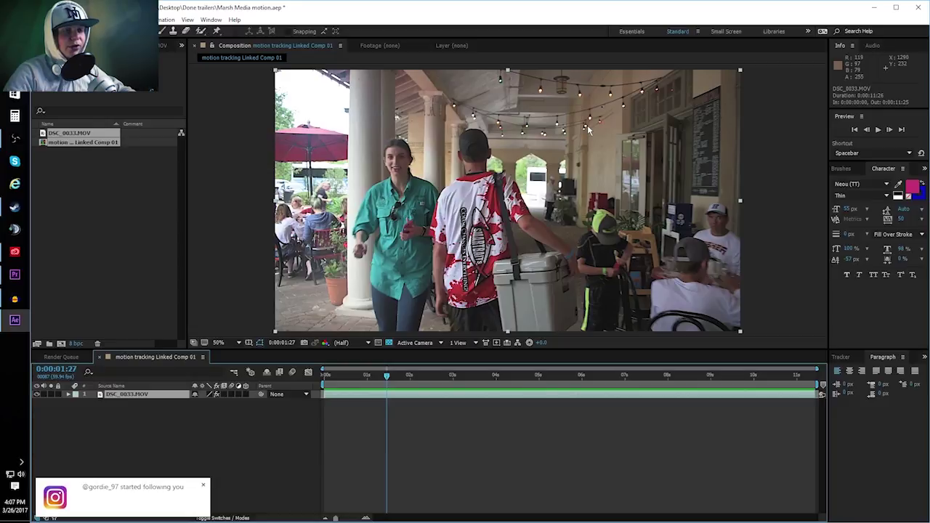
Run Track Camera on the DSC_0033.MOV layer and inspect the solved track points in the first frame.
click(167, 20)
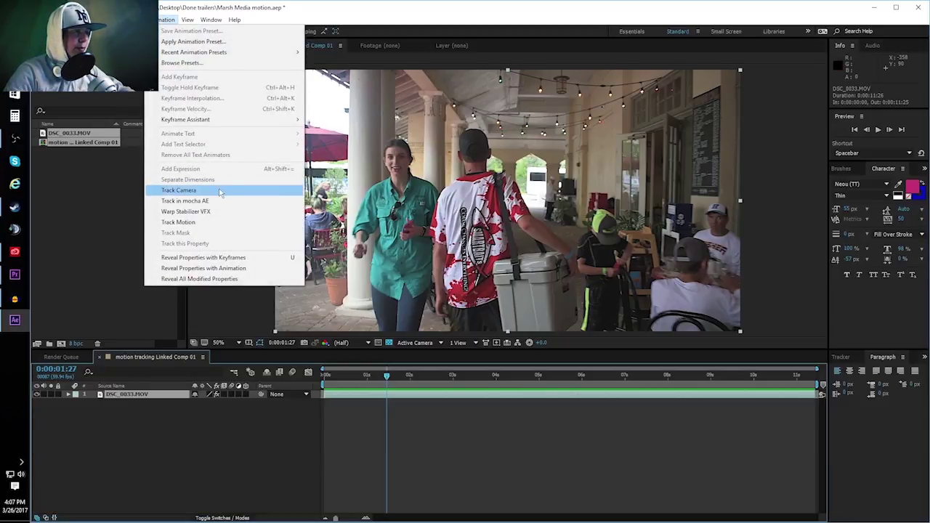
click(220, 192)
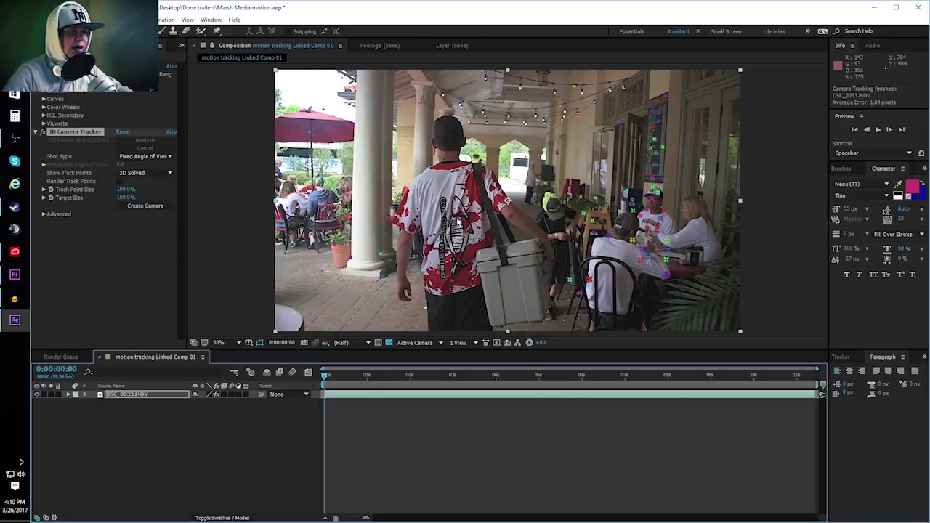
scroll(456, 216, up, 5)
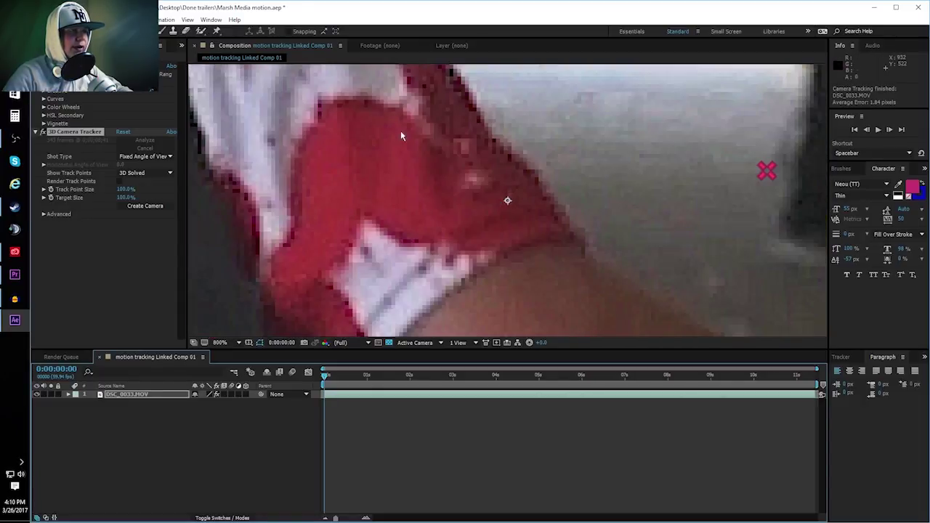
scroll(399, 145, down, 5)
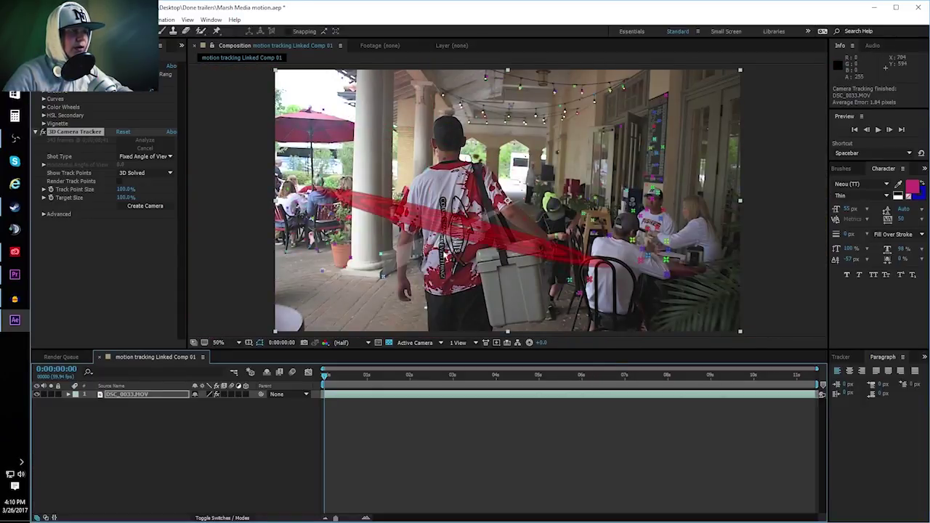
Examine the solved 3D track points across the first frame, from the patio tables and column to the people seated at the table.
scroll(507, 266, up, 2)
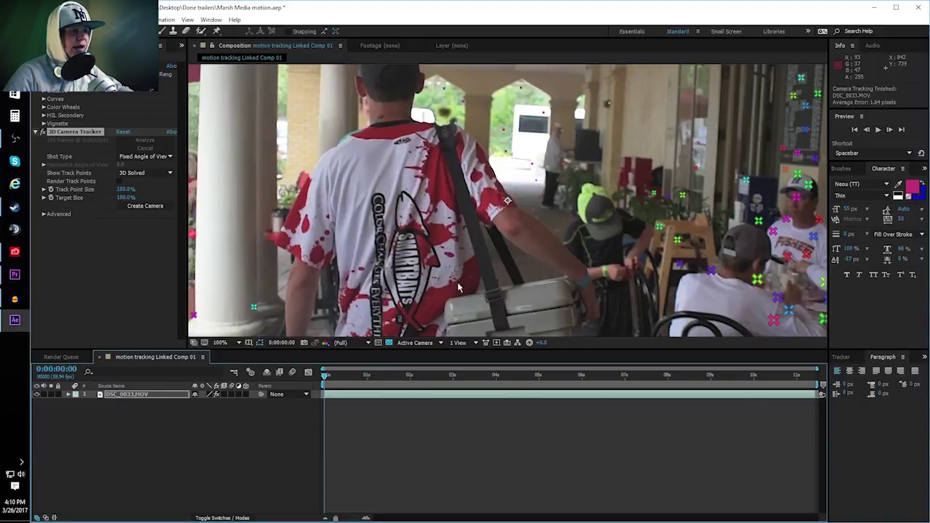
scroll(407, 276, down, 2)
scroll(328, 213, up, 2)
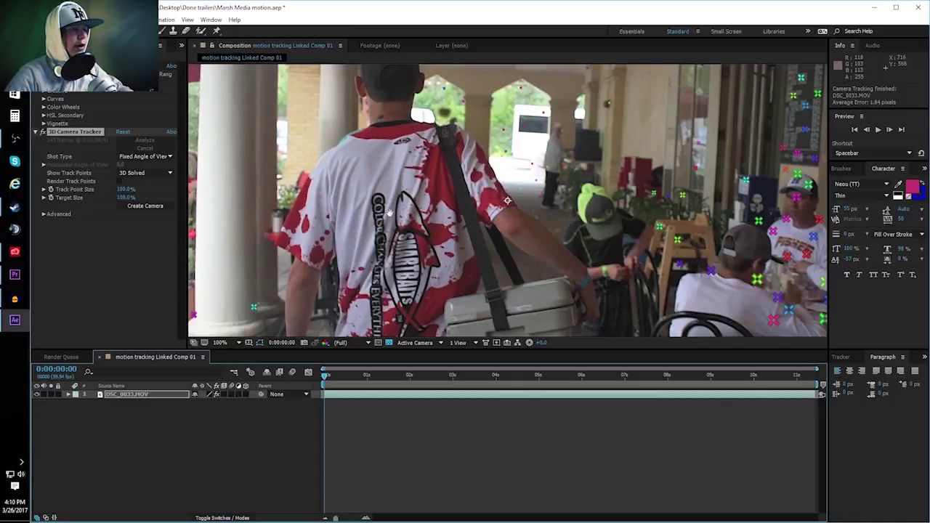
scroll(390, 212, left, 5)
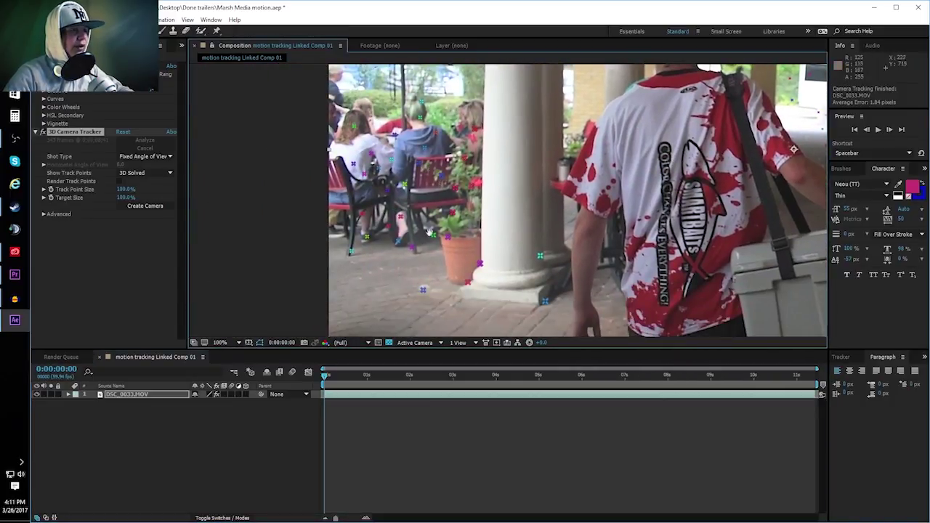
scroll(492, 156, up, 2)
drag(471, 184, 344, 194)
drag(472, 239, 506, 235)
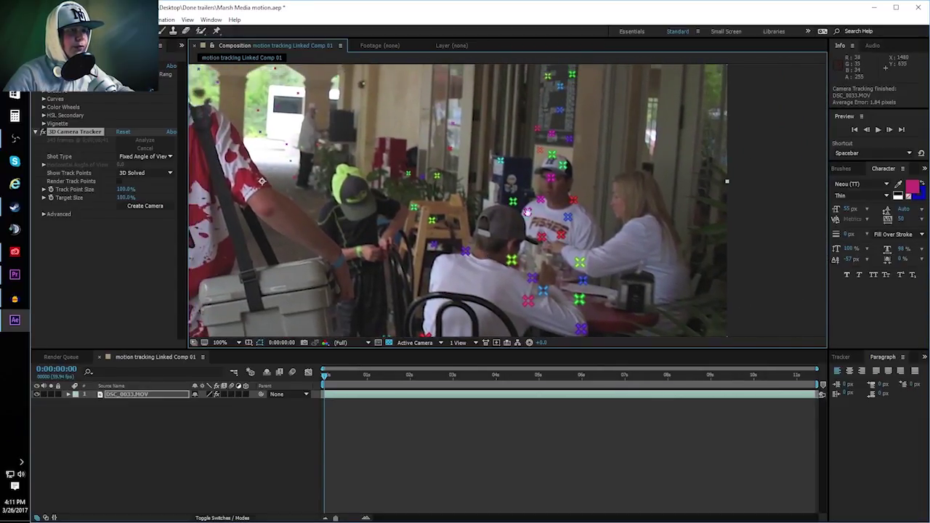
drag(556, 172, 413, 336)
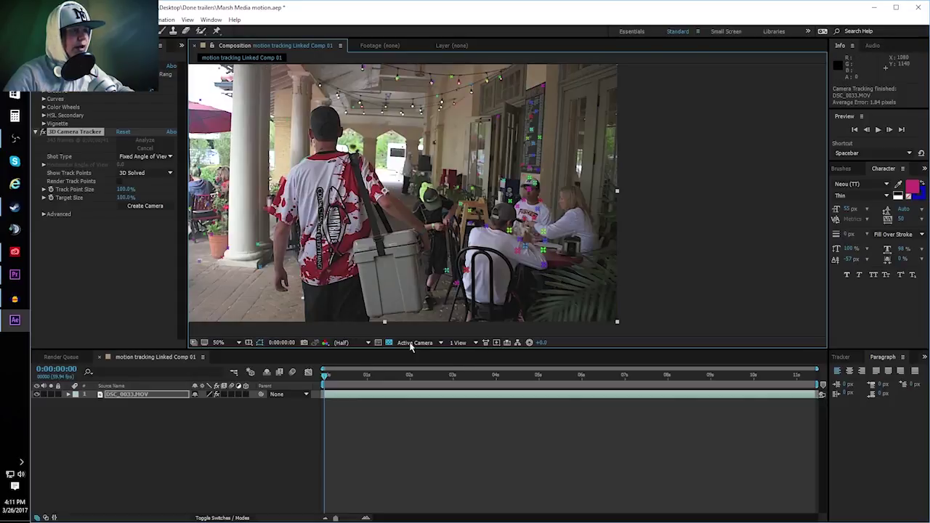
Move to 0:00:06:10 and inspect the track points around the seated group and the walking man.
drag(349, 377, 591, 385)
scroll(298, 195, up, 2)
scroll(299, 196, down, 3)
scroll(403, 221, up, 3)
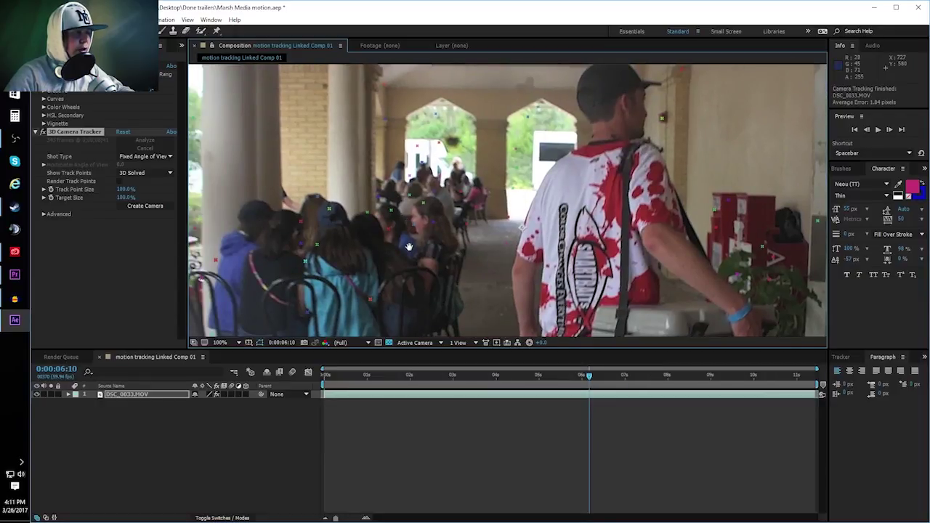
scroll(296, 222, down, 2)
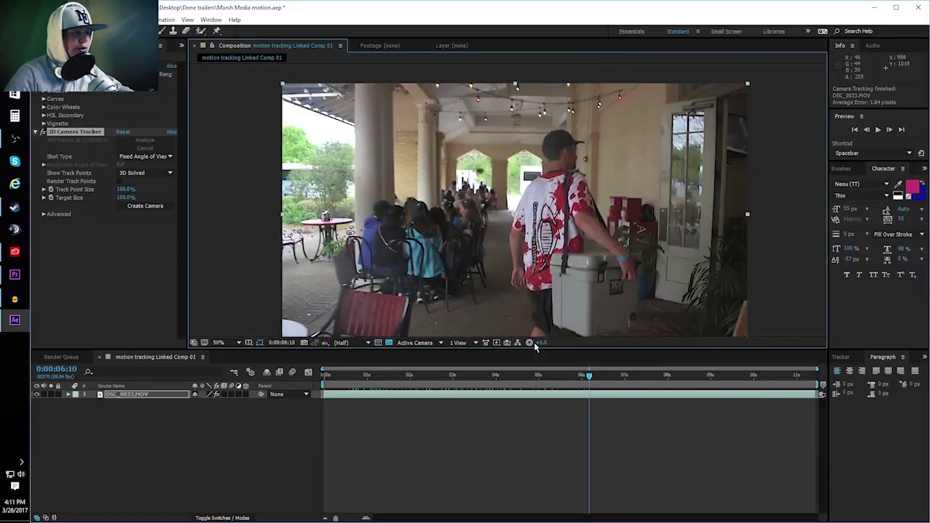
Return to 0:00:00:20 and turn on Detailed Analysis in the 3D Camera Tracker's advanced settings.
drag(589, 378, 339, 375)
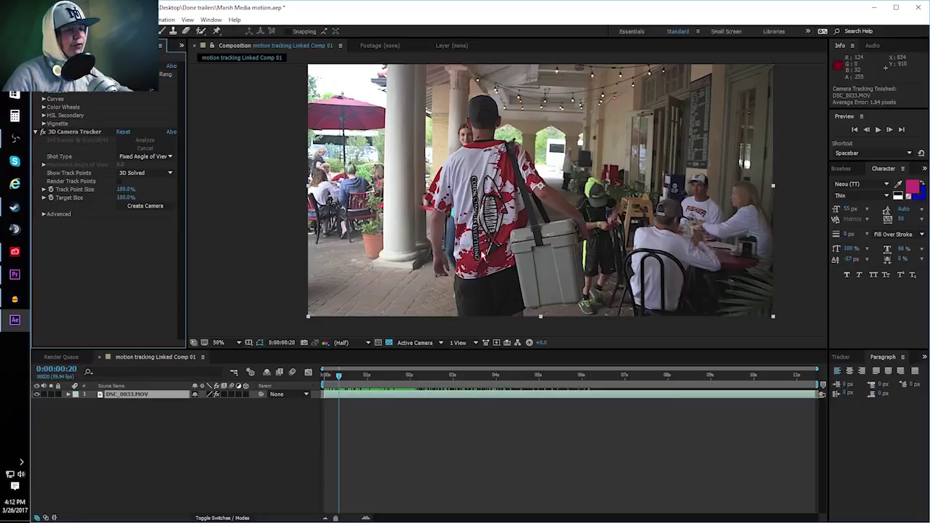
click(43, 215)
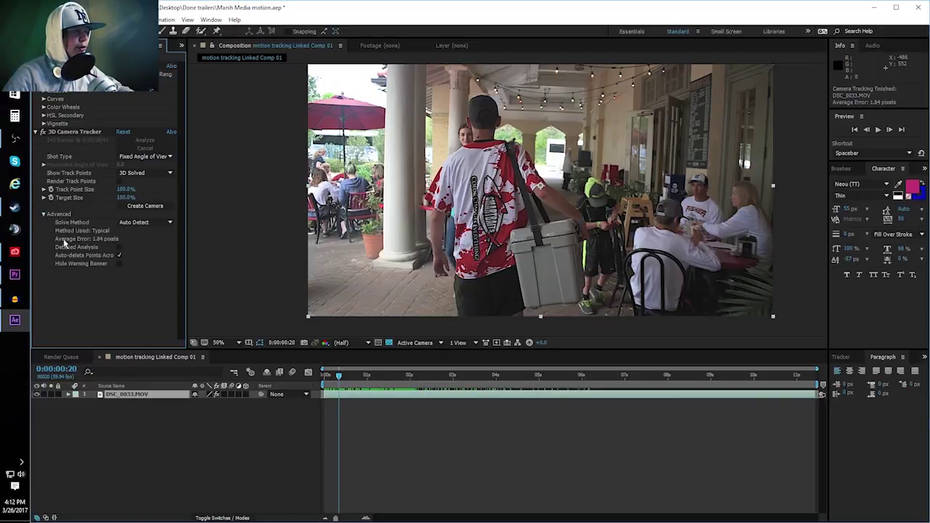
click(120, 248)
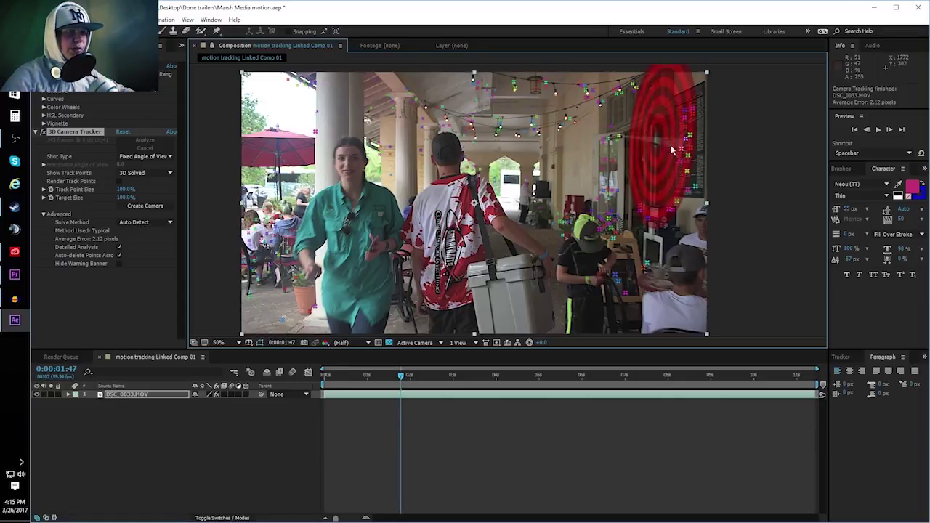
Inspect the track points from the detailed analysis at 0:00:01:47, around the doorway, menu board and boy in the cap.
scroll(659, 187, up, 4)
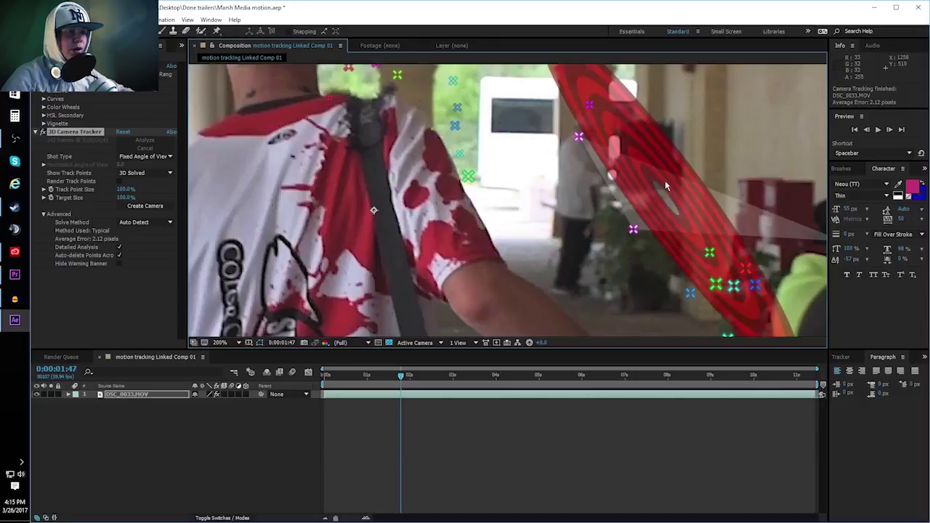
scroll(663, 188, down, 2)
scroll(707, 234, down, 2)
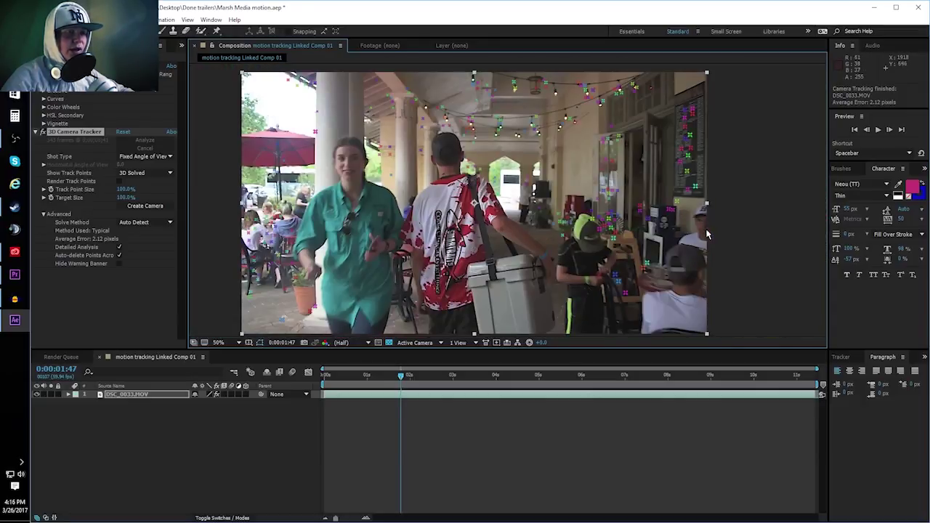
scroll(625, 211, up, 2)
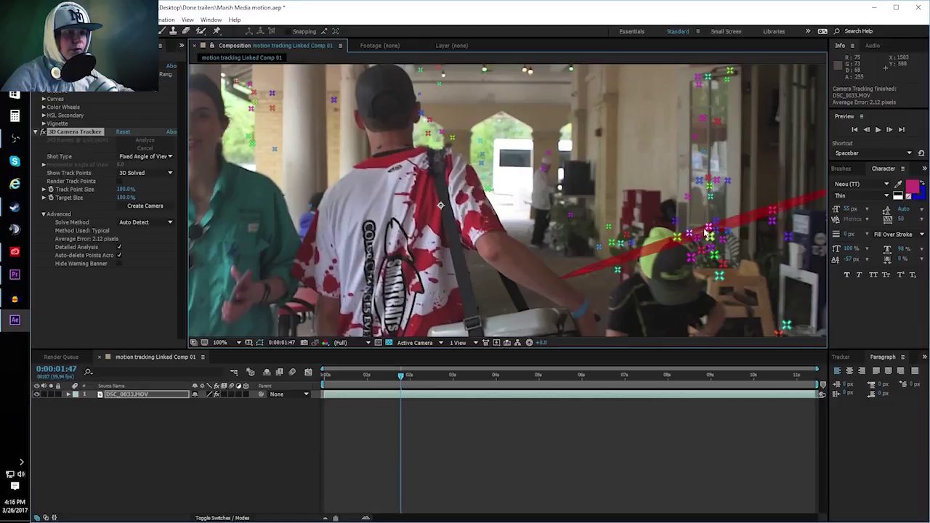
scroll(617, 218, down, 2)
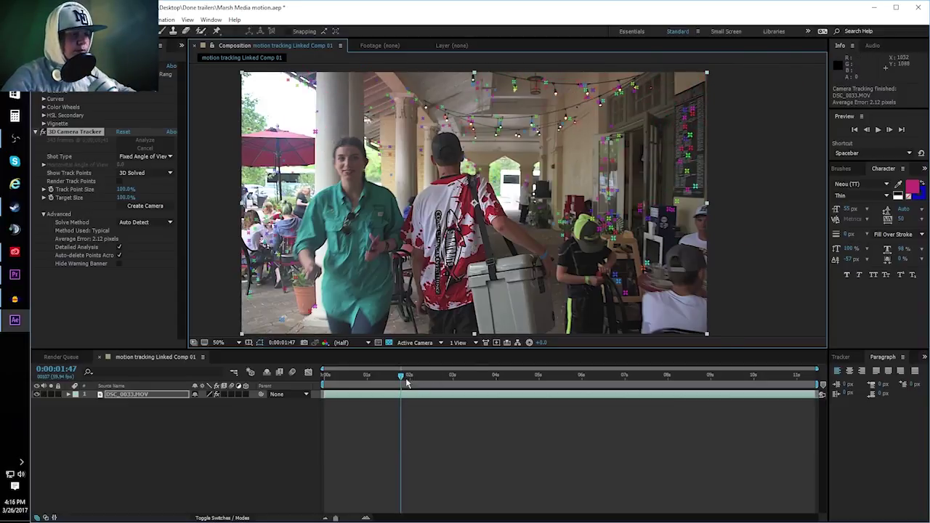
At 0:00:03:53, create a text layer and camera from three track points near the red metal chair.
drag(404, 376, 490, 402)
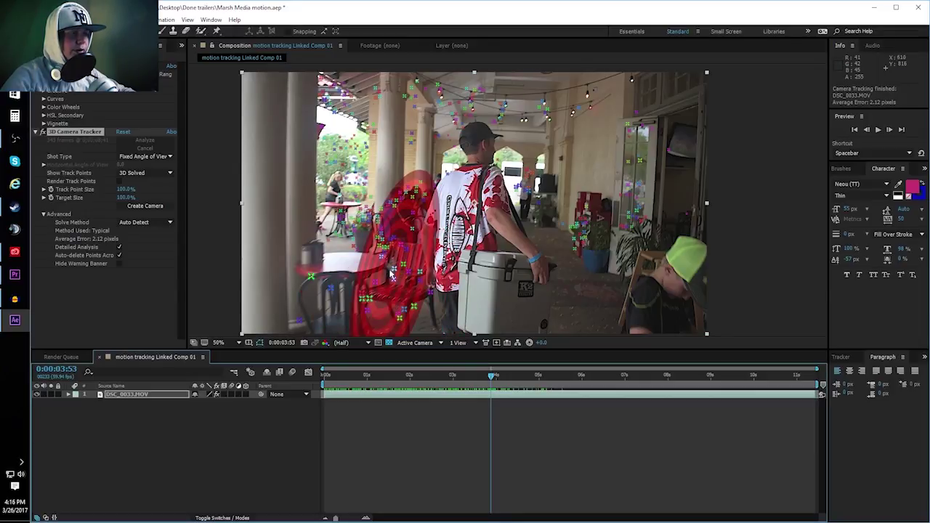
scroll(392, 274, up, 2)
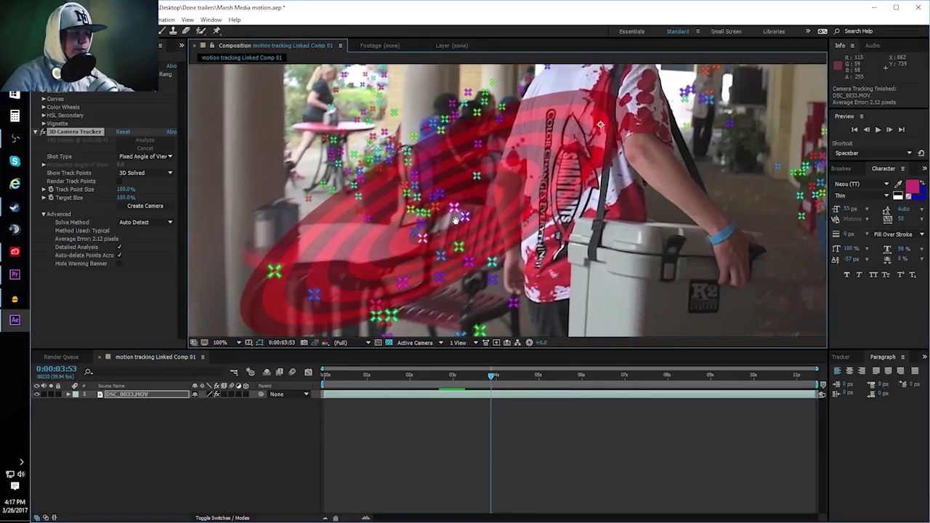
click(435, 258)
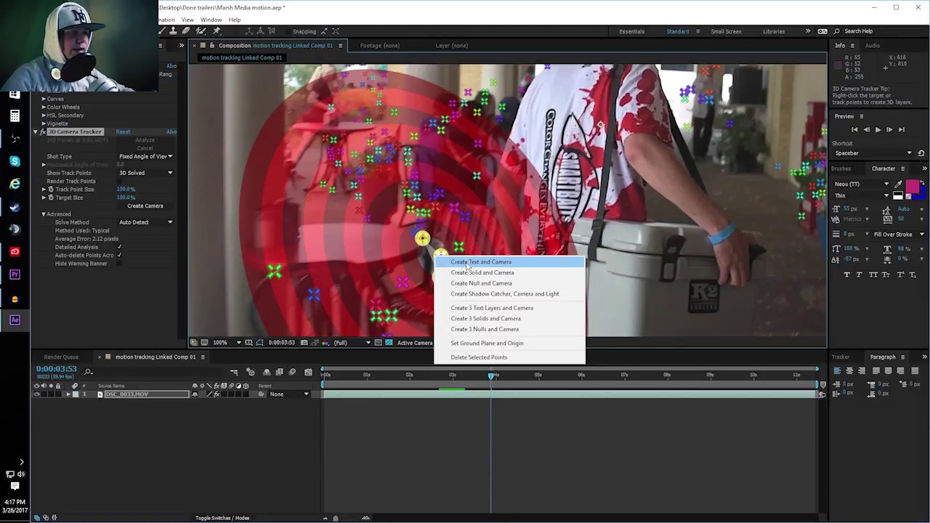
click(467, 264)
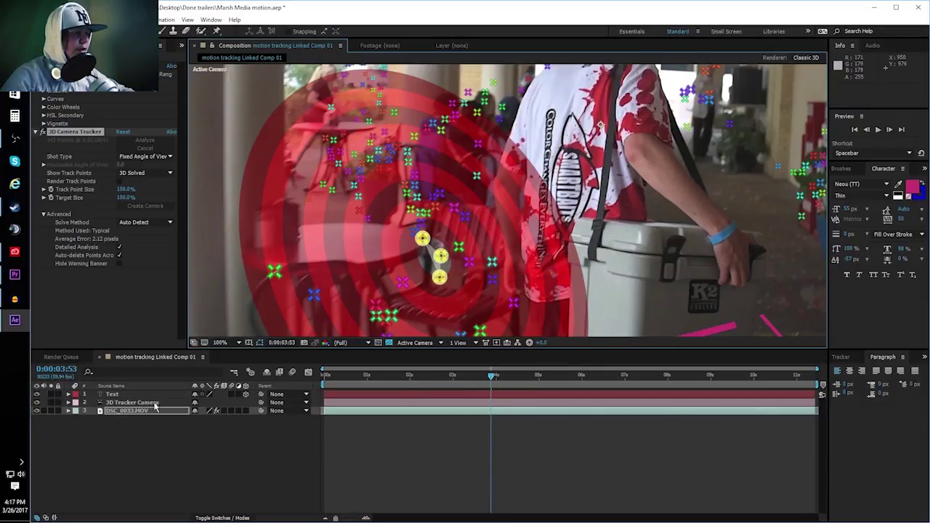
Move the new text layer up into the frame, to a position of about -49, 30, 1859.
key(comma)
key(comma)
key(comma)
key(comma)
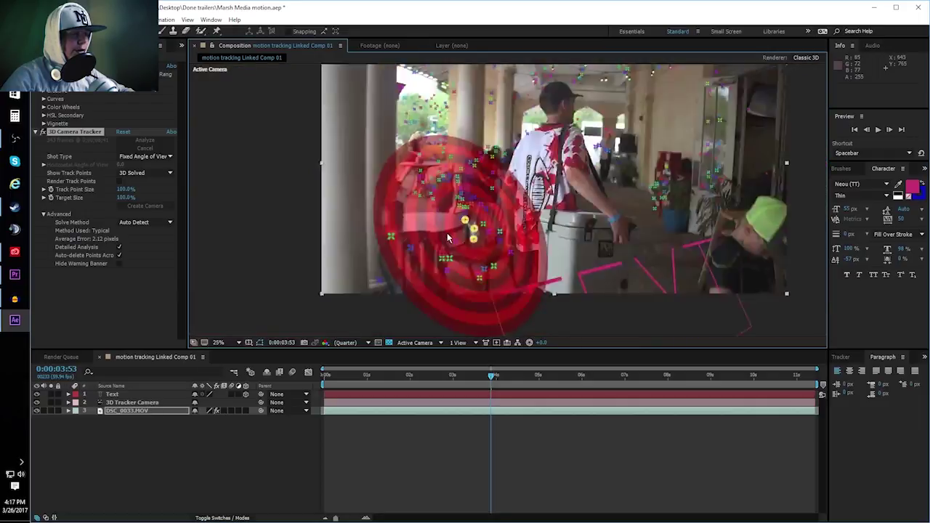
click(135, 394)
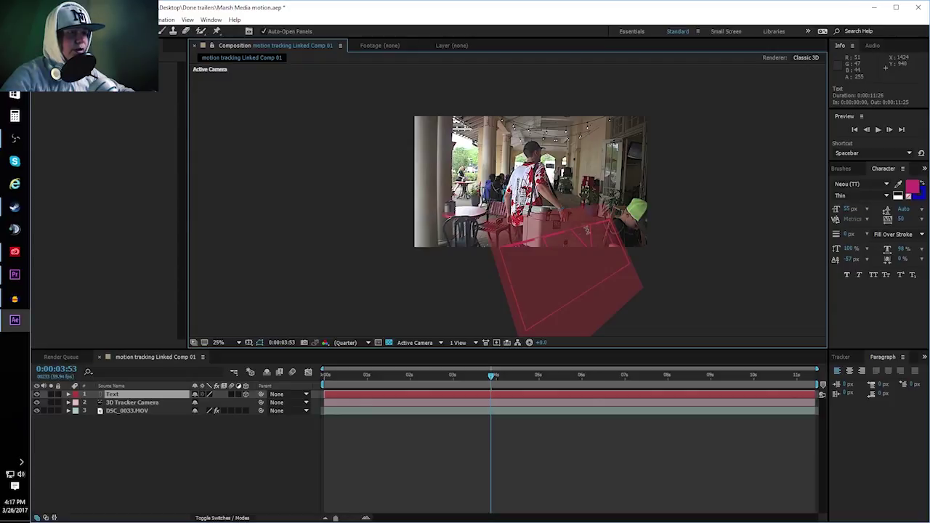
key(v)
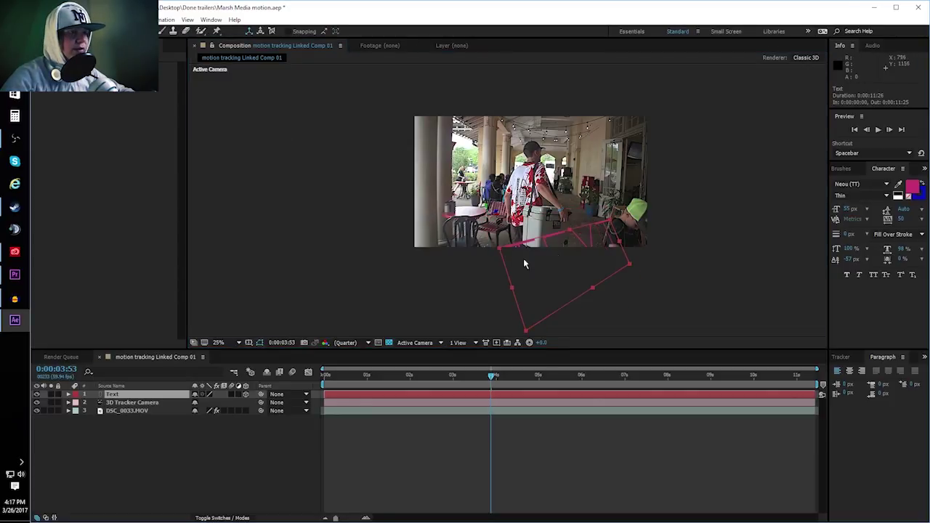
drag(552, 231, 513, 186)
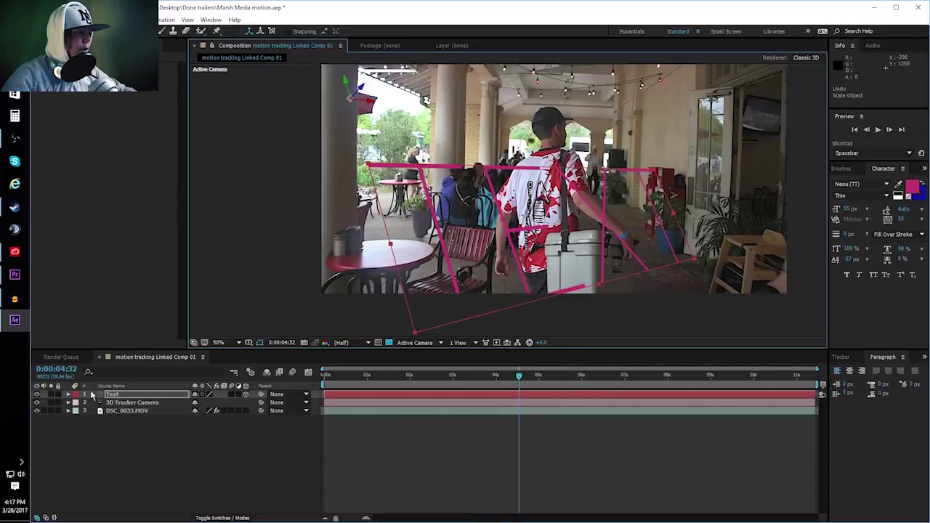
Scale the text layer to 689.6% and rotate it 24° on X and 19° on Y so it faces the camera.
click(68, 395)
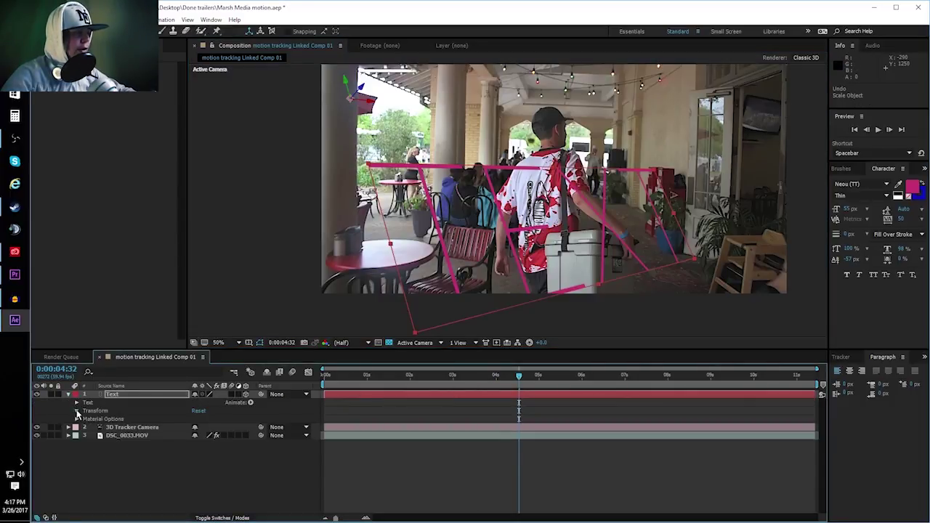
click(76, 411)
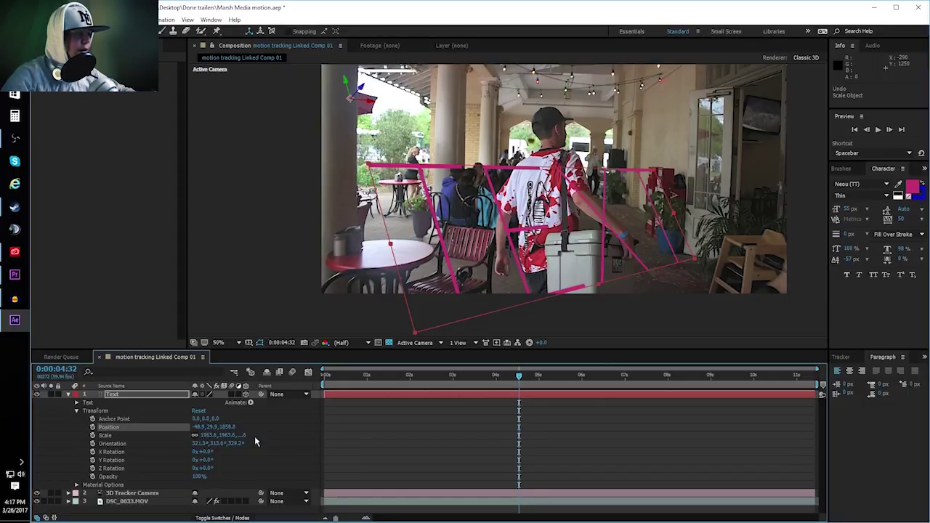
drag(226, 436, 160, 453)
drag(230, 436, 234, 443)
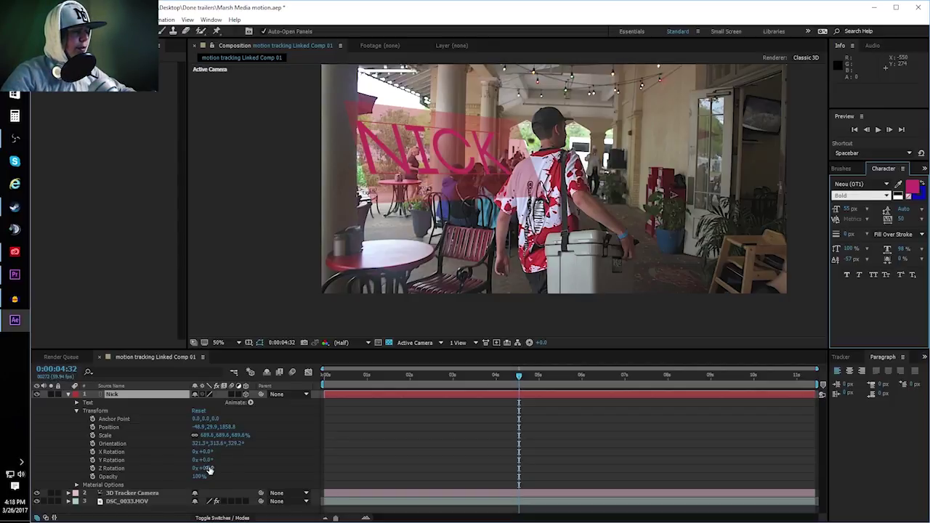
drag(208, 470, 215, 451)
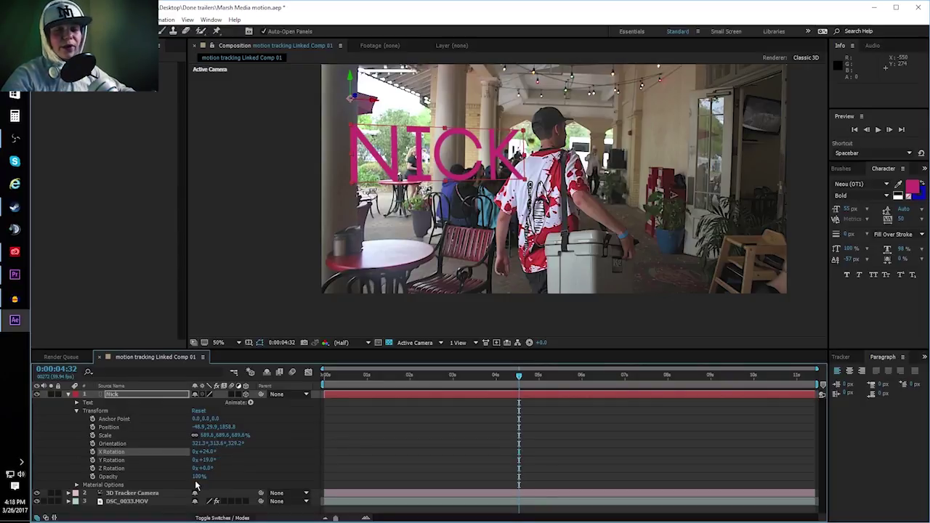
Play and scrub through the composition to check how the name text follows the camera movement.
key(space)
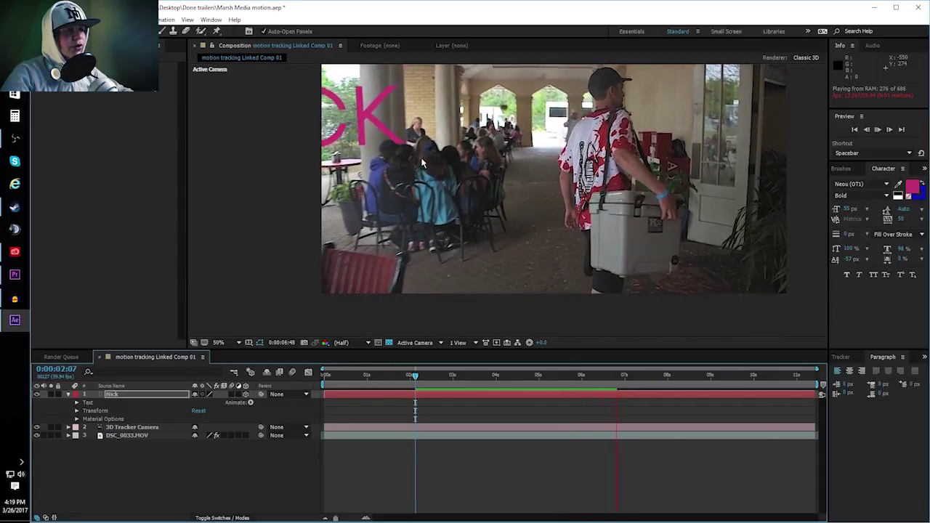
key(space)
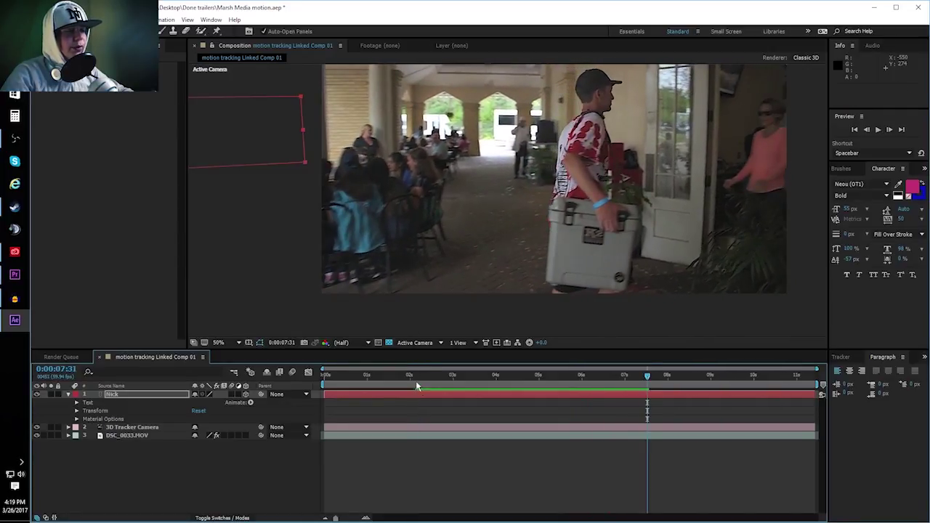
click(402, 374)
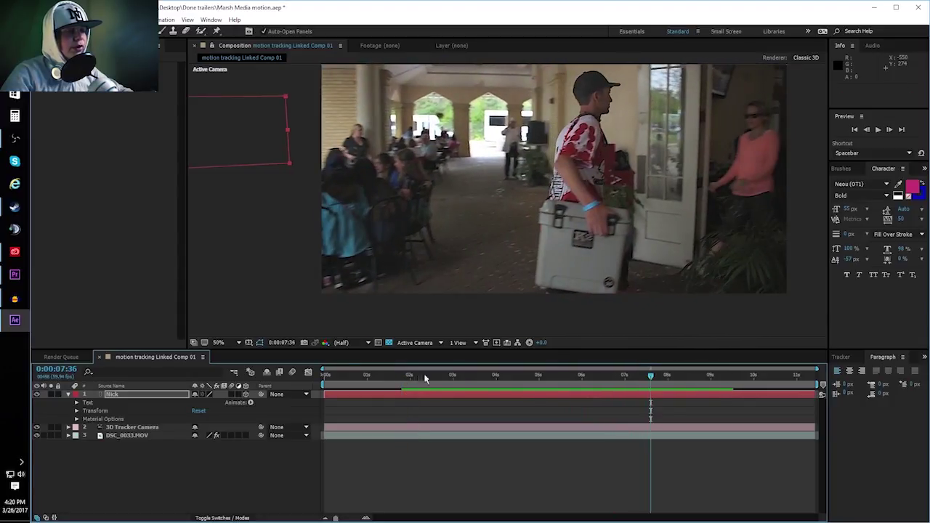
click(440, 376)
drag(439, 377, 519, 375)
key(space)
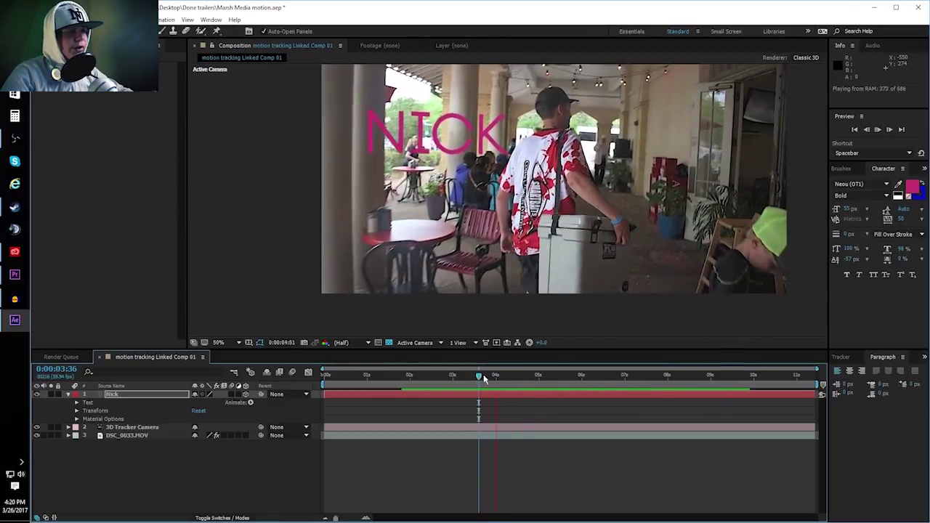
Keyframe the name text's opacity from 0% at 0:00:03:58 to 100% at 0:00:04:37 and preview the fade-in.
click(496, 376)
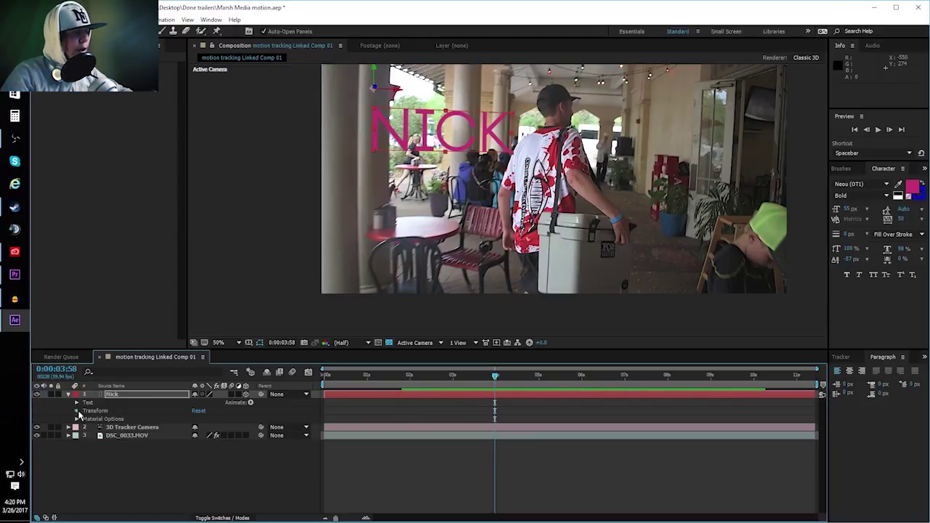
click(76, 411)
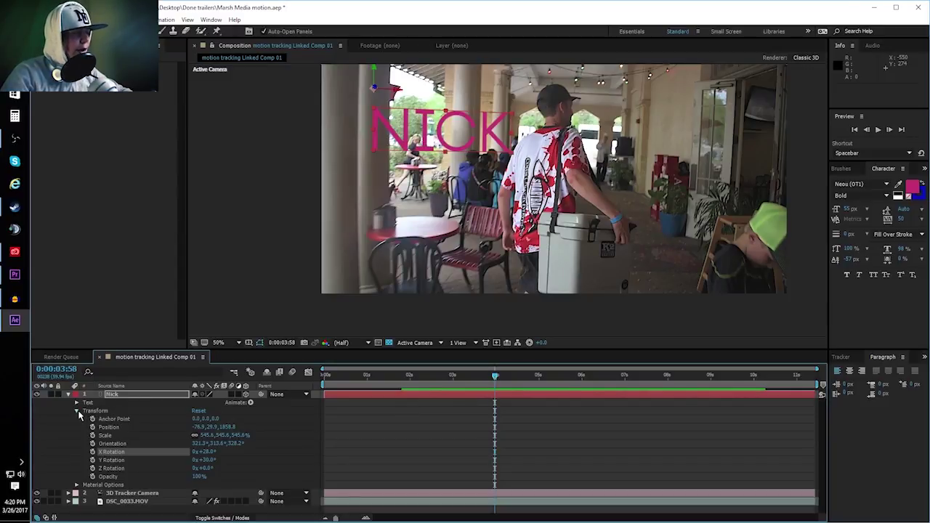
click(92, 476)
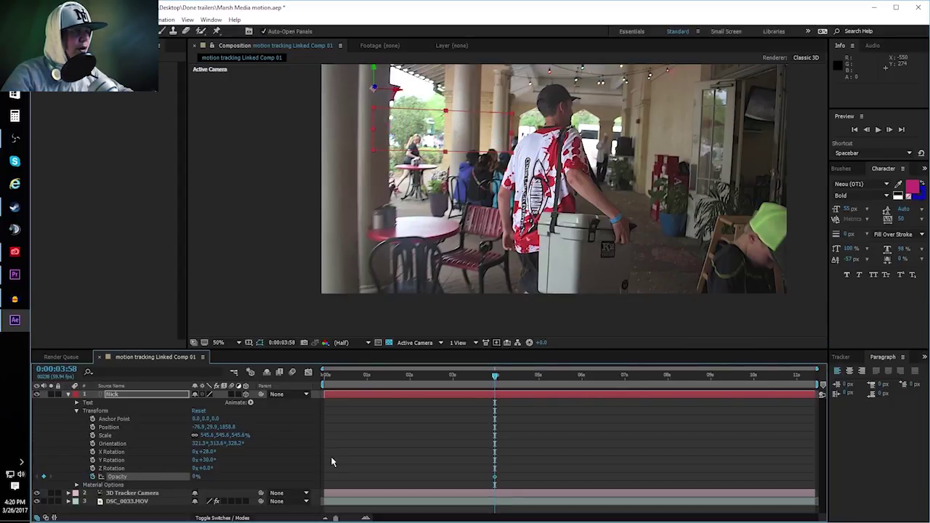
drag(498, 377, 522, 377)
click(194, 477)
text(100)
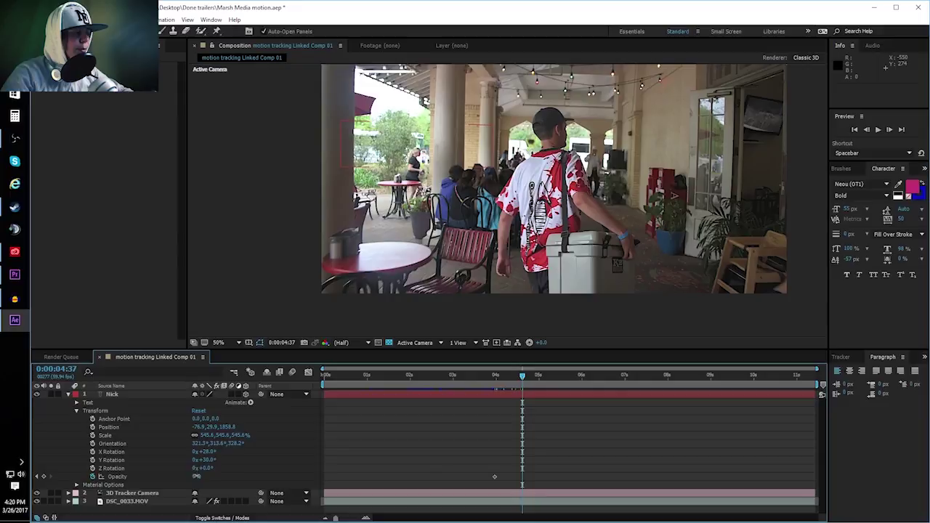
key(Return)
drag(520, 386, 477, 385)
key(space)
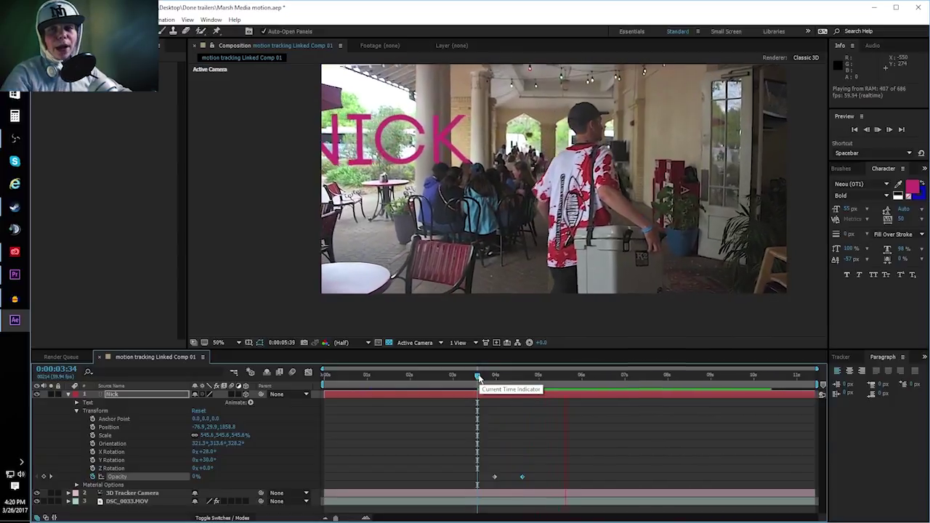
Play the composition from 0:00:03:44 to check the name text's fade-in and how it tracks the scene.
key(space)
click(484, 384)
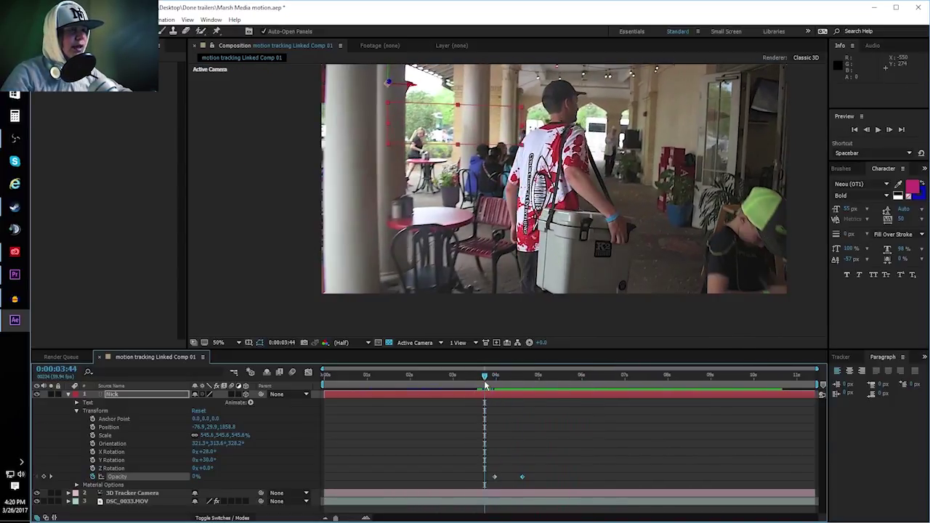
key(space)
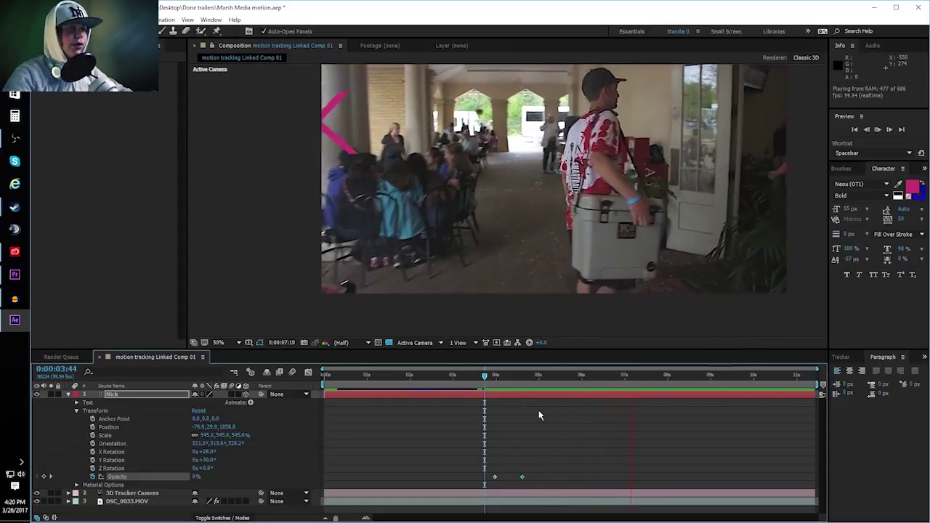
key(space)
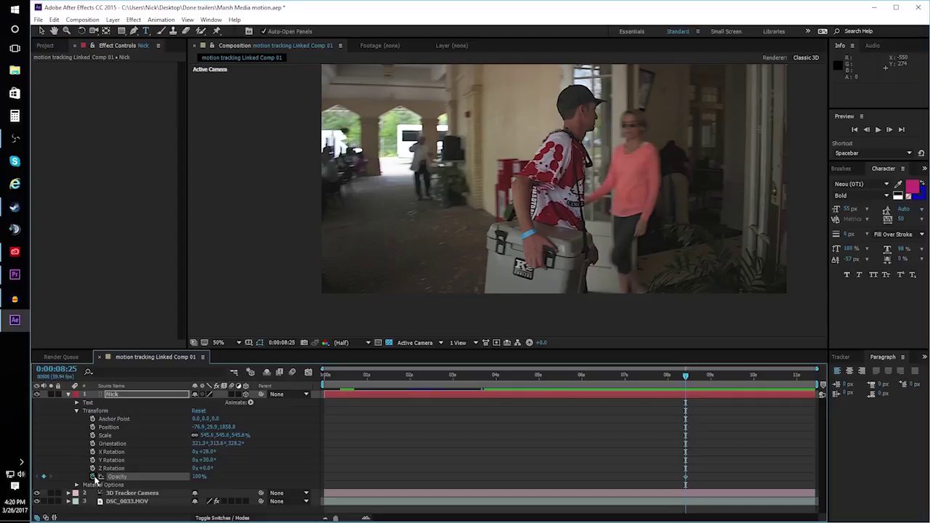
Set the name text's opacity to 0% at 0:00:08:25.
text(0)
key(Return)
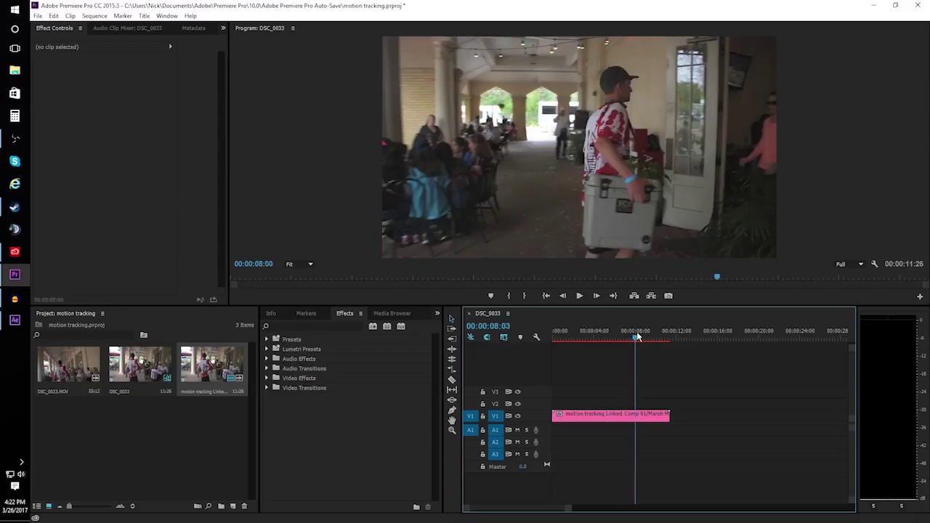
Check the sequence's end for the camera-solve warning, and in After Effects hide the warning banner in DSC_0033.MOV's advanced 3D Camera Tracker settings.
drag(636, 337, 654, 338)
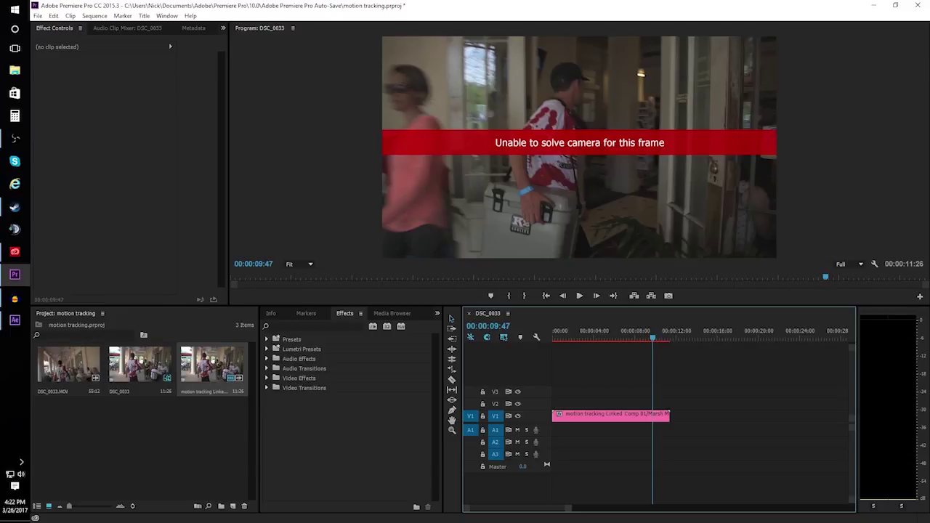
click(14, 320)
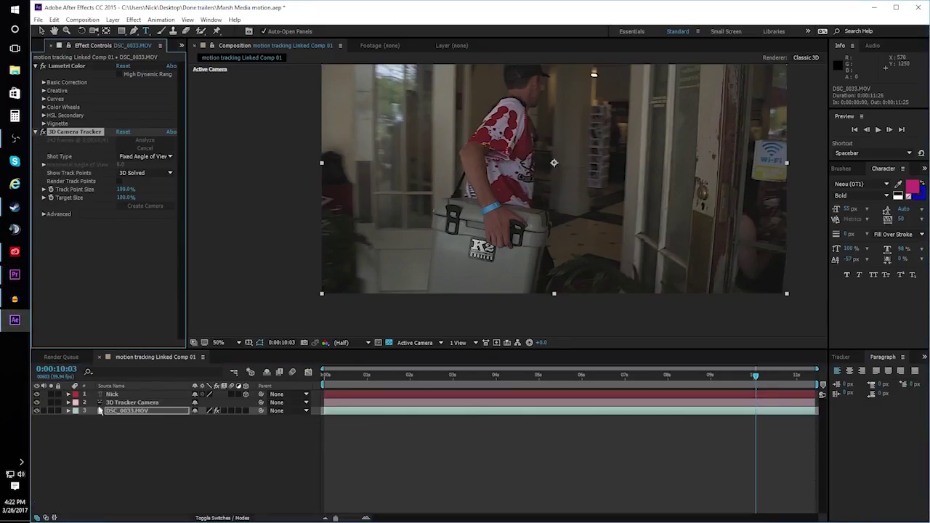
click(43, 214)
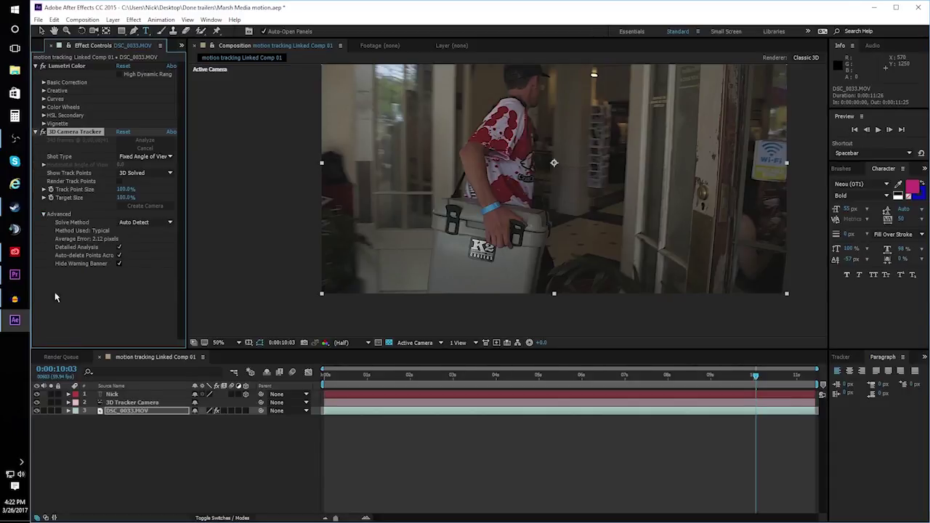
Switch back to Premiere Pro and play the linked composition's section with the name text to review its tracking.
click(15, 274)
drag(597, 330, 571, 338)
key(space)
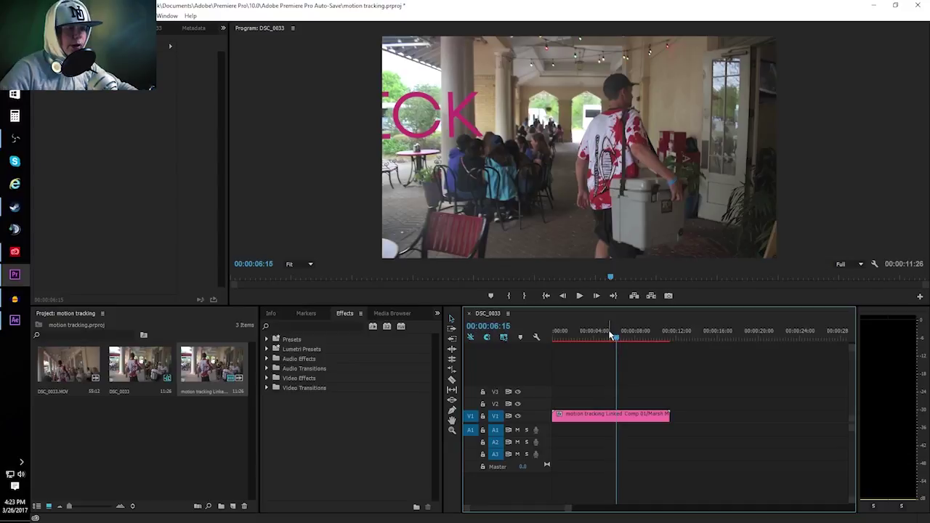
drag(612, 338, 596, 340)
key(space)
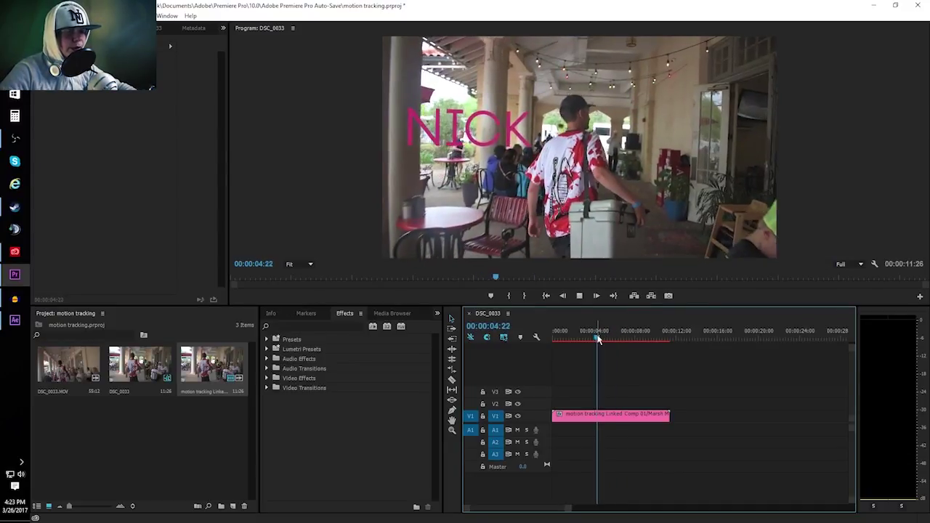
key(space)
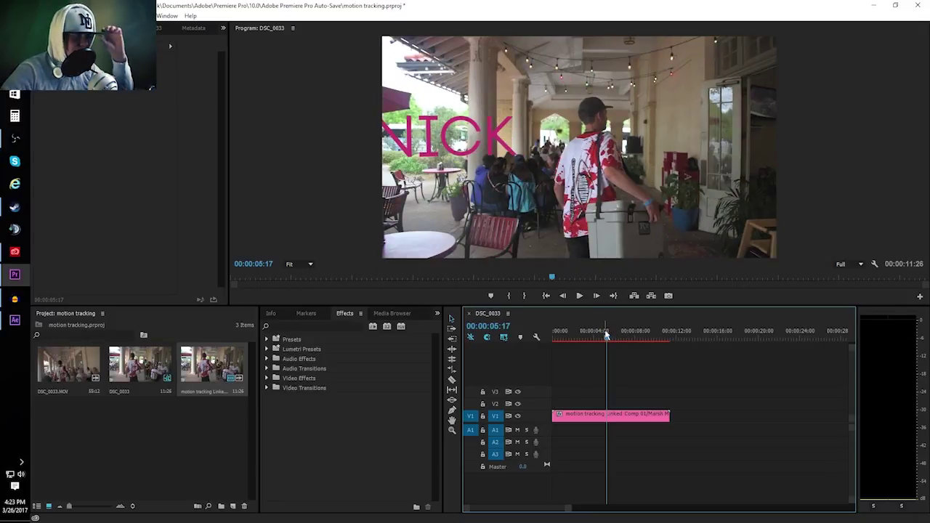
Go to 0:00:03:32 and select the linked composition clip on V1 to grade it with Lumetri Color.
mouse_move(602, 329)
mouse_down()
mouse_move(591, 332)
mouse_move(649, 361)
mouse_move(603, 363)
mouse_move(590, 338)
mouse_move(574, 336)
mouse_move(627, 335)
mouse_move(590, 335)
mouse_up()
click(604, 414)
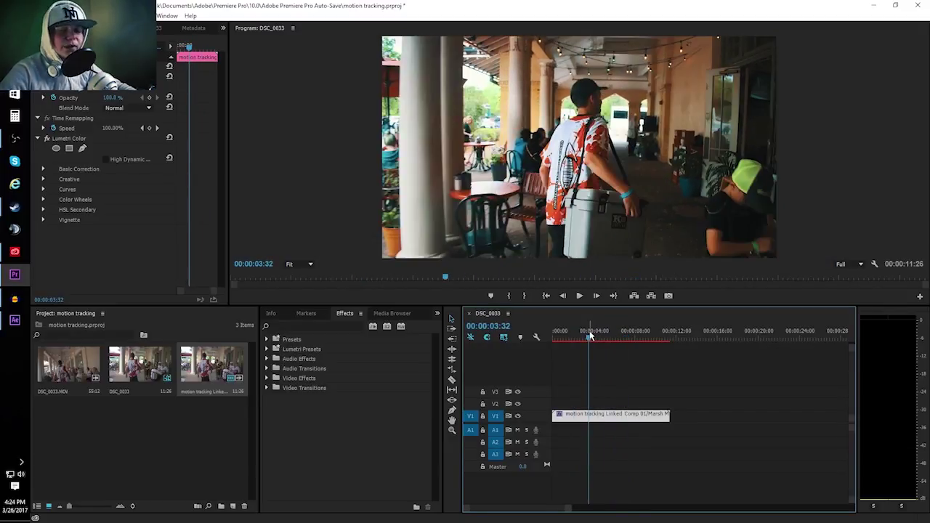